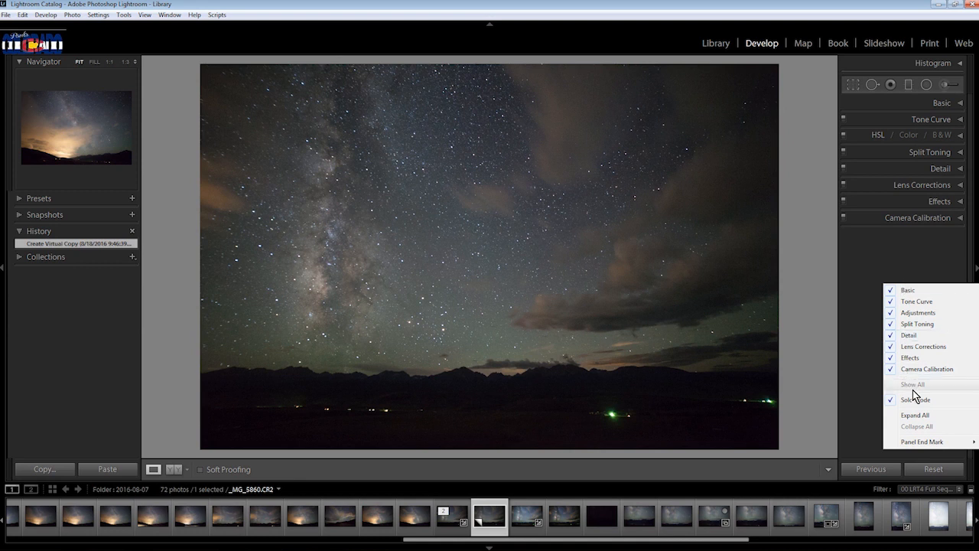
Turn off Solo Mode and expand Camera Calibration, Effects, Lens Corrections, Detail and Split Toning together
{"action": "left_click", "coordinate": [916, 401]}
{"action": "left_click", "coordinate": [959, 218]}
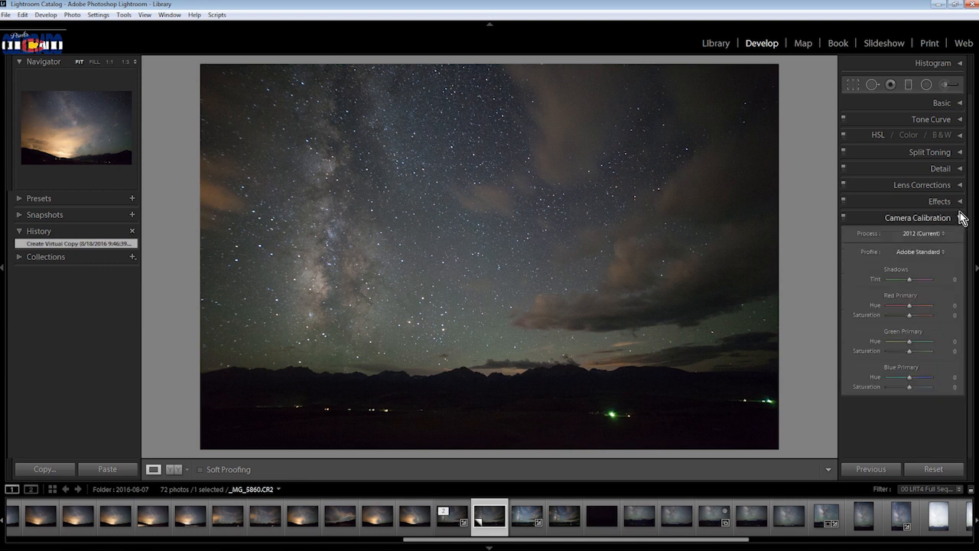
{"action": "left_click", "coordinate": [959, 201]}
{"action": "left_click", "coordinate": [960, 185]}
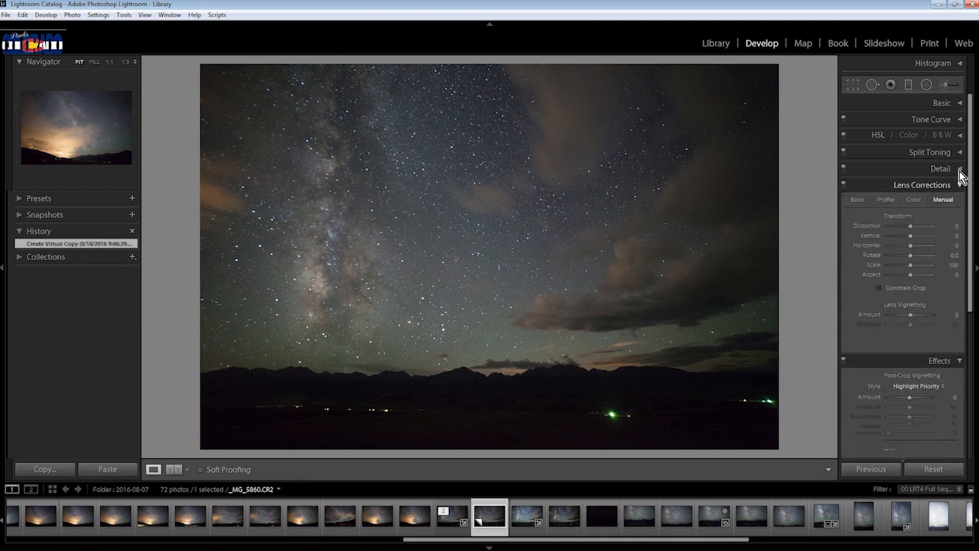
{"action": "left_click", "coordinate": [960, 168]}
{"action": "left_click", "coordinate": [959, 152]}
{"action": "left_click_drag", "start_coordinate": [970, 170], "coordinate": [975, 535]}
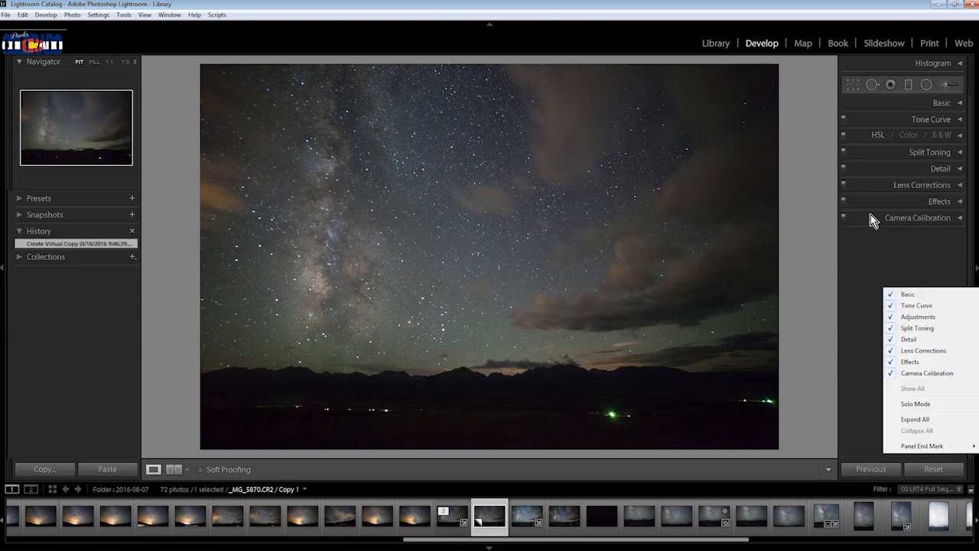
Enable Solo Mode for the adjustment sections and open Camera Calibration, Effects, HSL, Tone Curve, Collections and History one at a time
{"action": "left_click", "coordinate": [878, 264]}
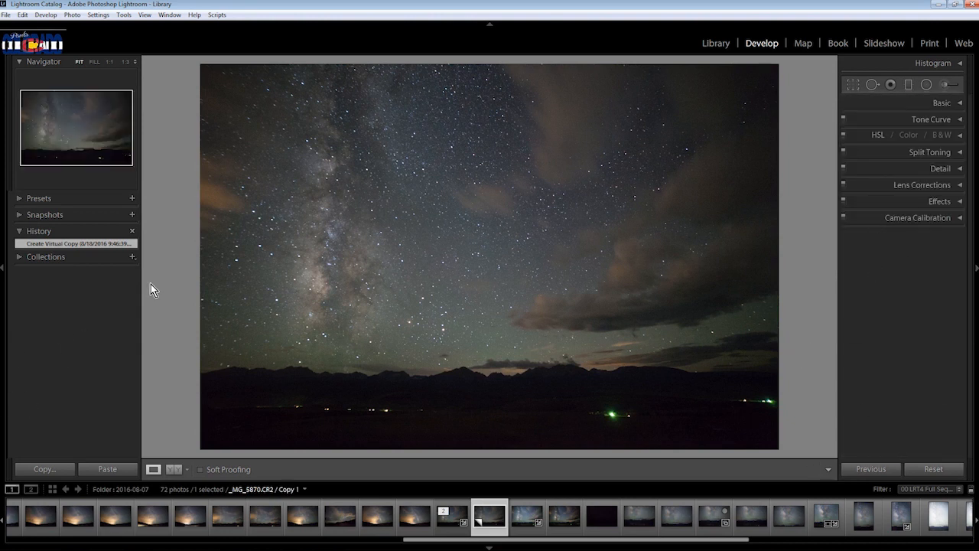
{"action": "right_click", "coordinate": [931, 259]}
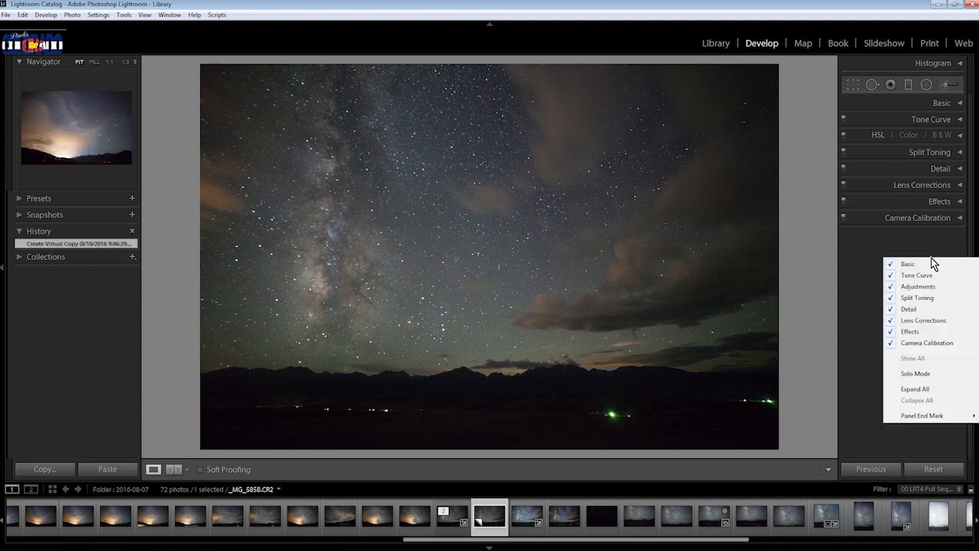
{"action": "left_click", "coordinate": [919, 375]}
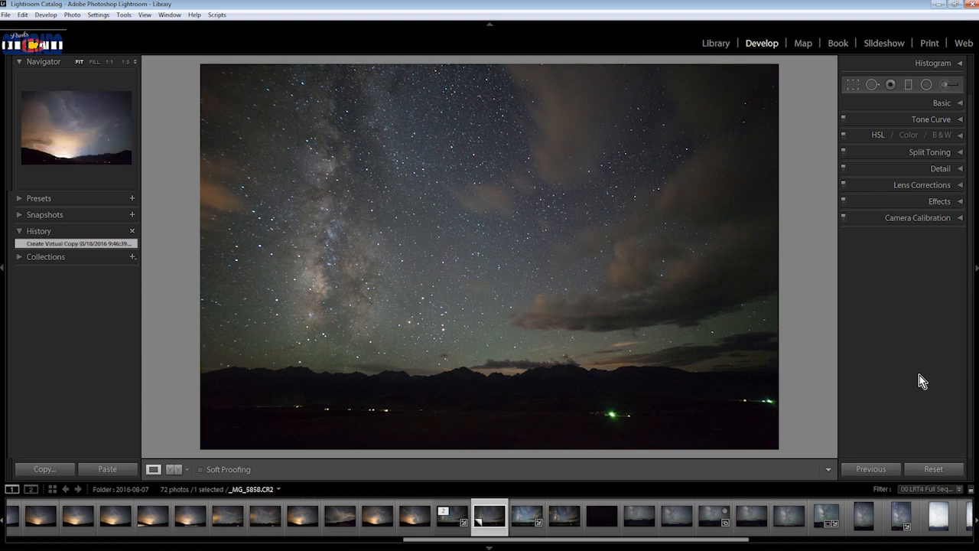
{"action": "left_click", "coordinate": [960, 221]}
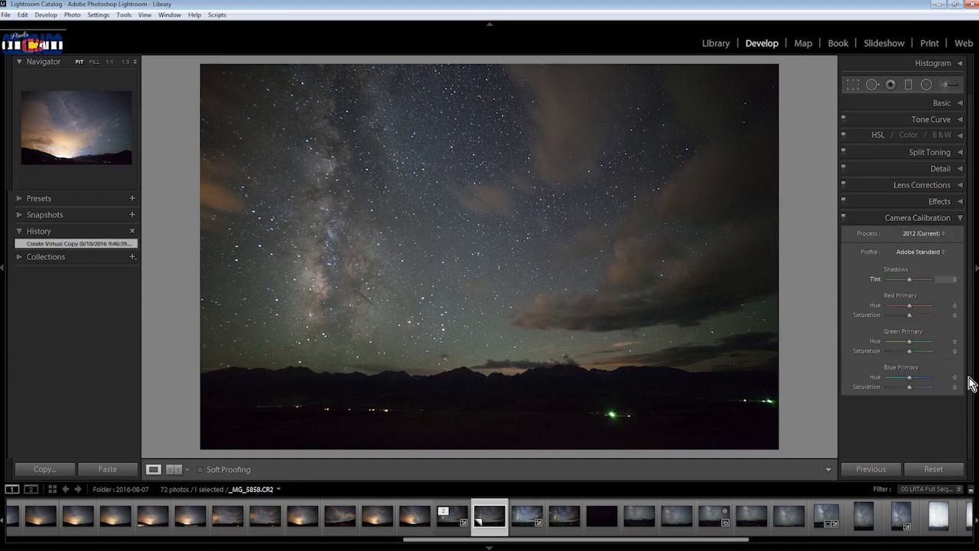
{"action": "left_click", "coordinate": [960, 202]}
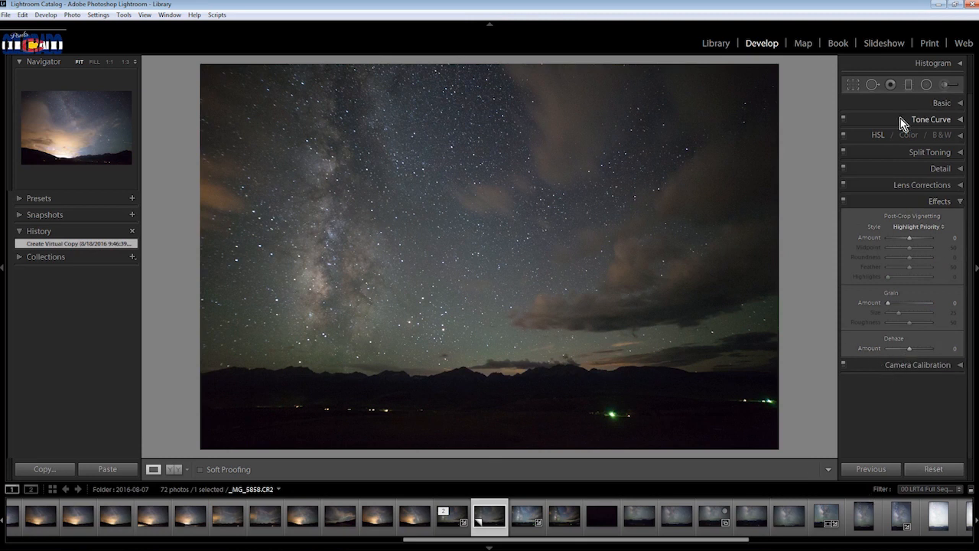
{"action": "left_click", "coordinate": [961, 137]}
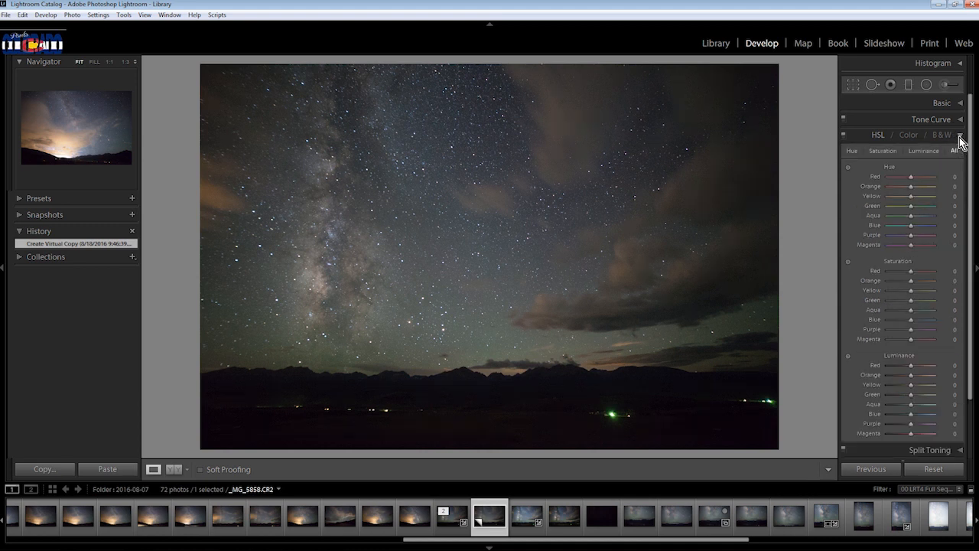
{"action": "left_click_drag", "start_coordinate": [970, 181], "coordinate": [956, 127]}
{"action": "left_click", "coordinate": [956, 120]}
{"action": "left_click", "coordinate": [18, 257]}
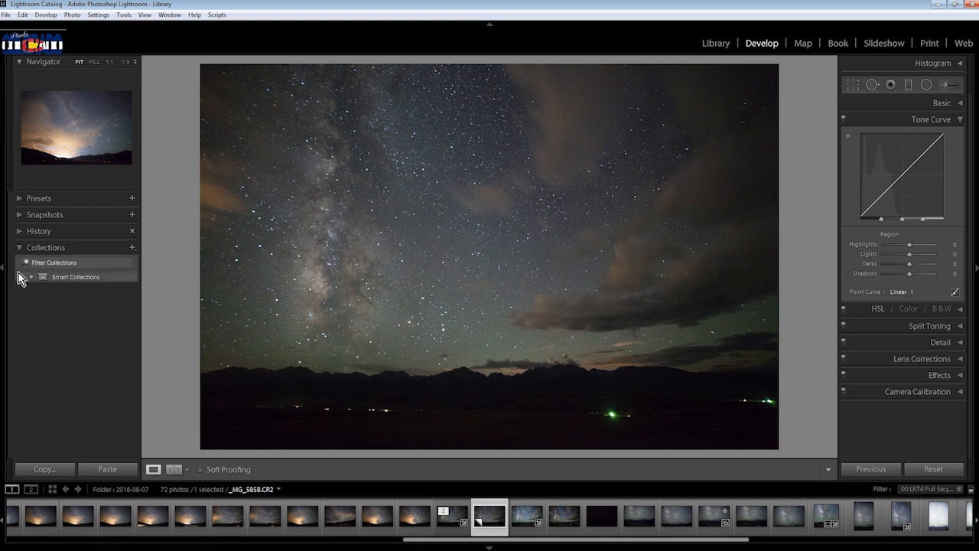
{"action": "left_click", "coordinate": [19, 231]}
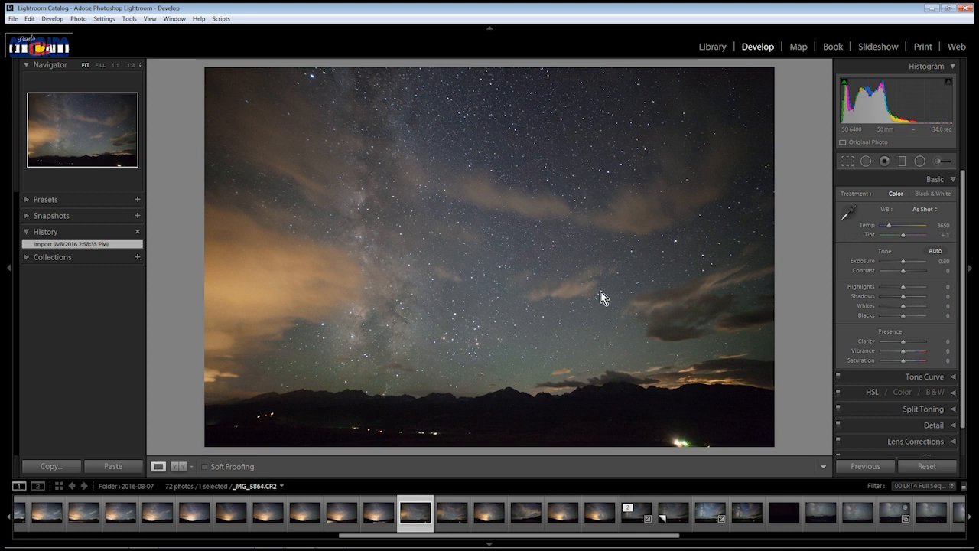
Inspect the noise in the Milky Way, the starry sky and the dark mountain ridge at 1:1 magnification
{"action": "left_click", "coordinate": [406, 333]}
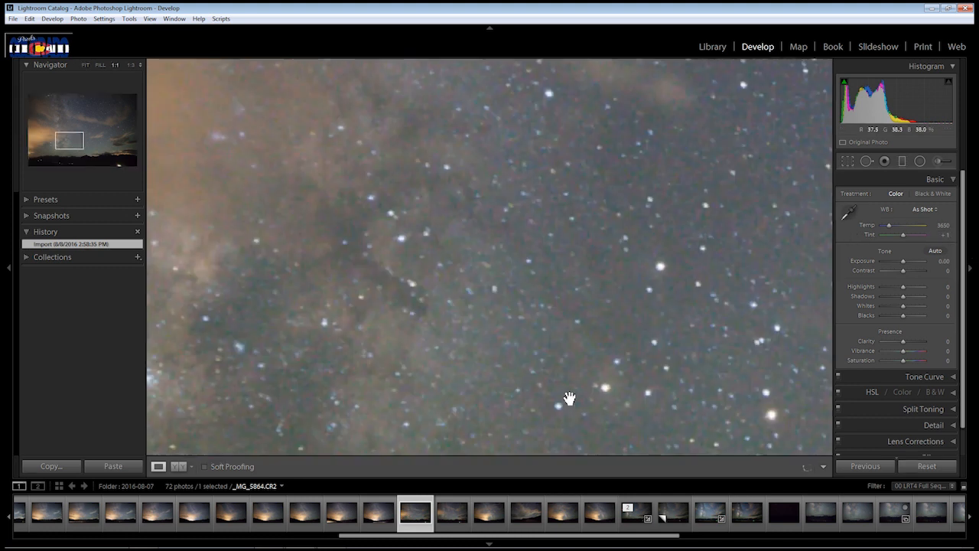
{"action": "left_click", "coordinate": [509, 413]}
{"action": "left_click", "coordinate": [493, 429]}
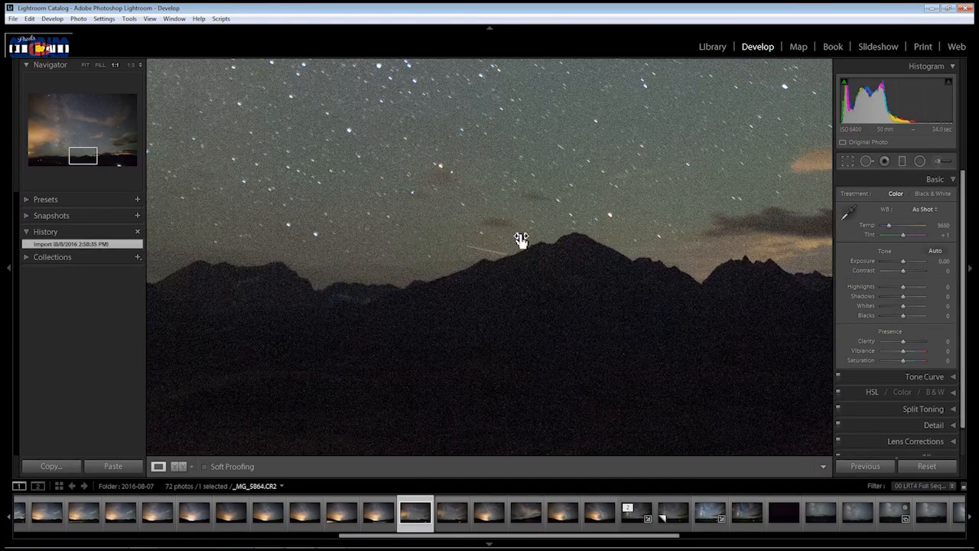
{"action": "left_click_drag", "start_coordinate": [445, 148], "coordinate": [433, 332]}
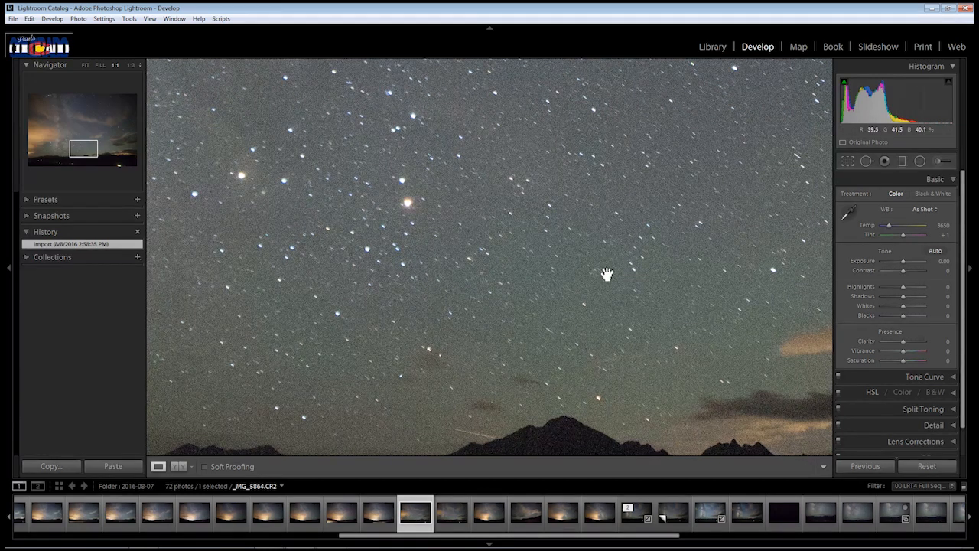
{"action": "left_click", "coordinate": [496, 345]}
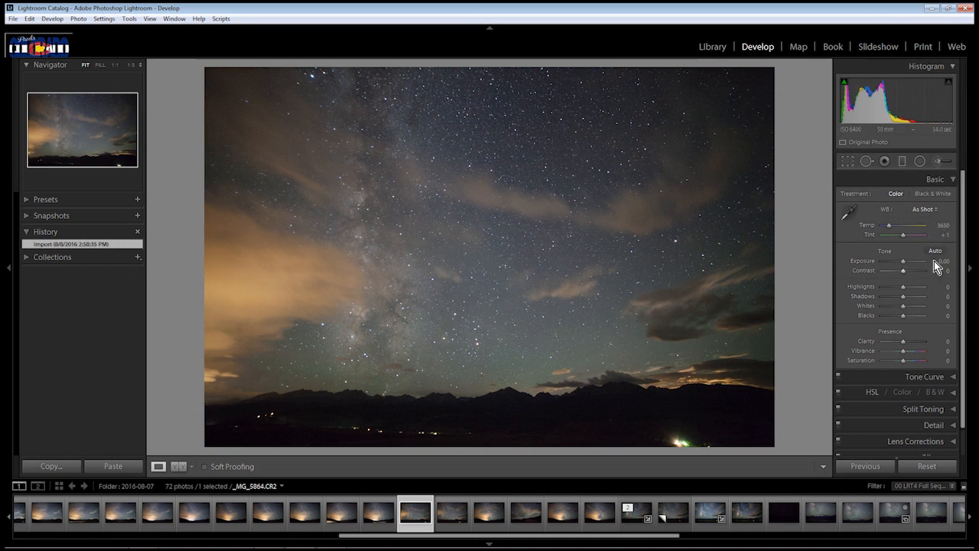
Try a Tint of +7, bring it back to +1 and revert the photo to its import state
{"action": "left_click_drag", "start_coordinate": [904, 234], "coordinate": [905, 237]}
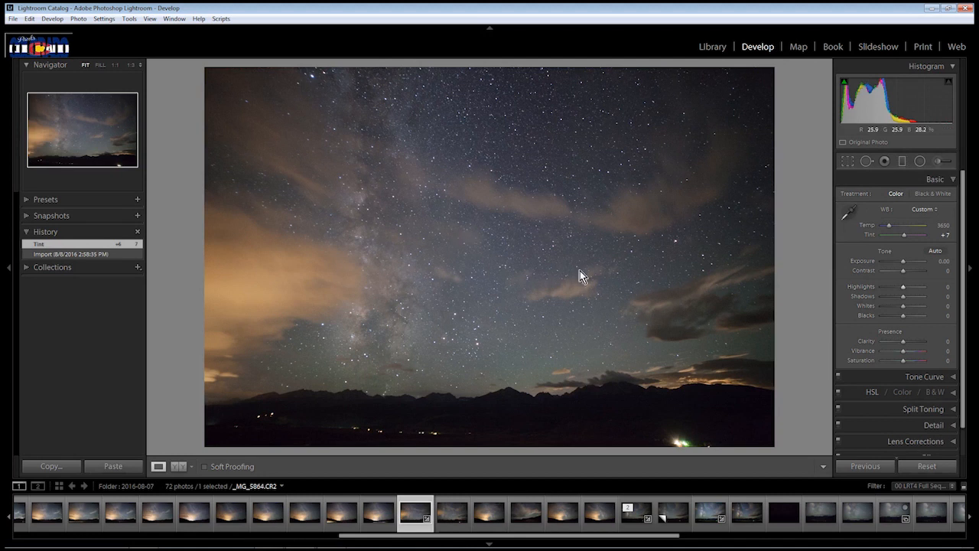
{"action": "left_click_drag", "start_coordinate": [906, 237], "coordinate": [904, 237]}
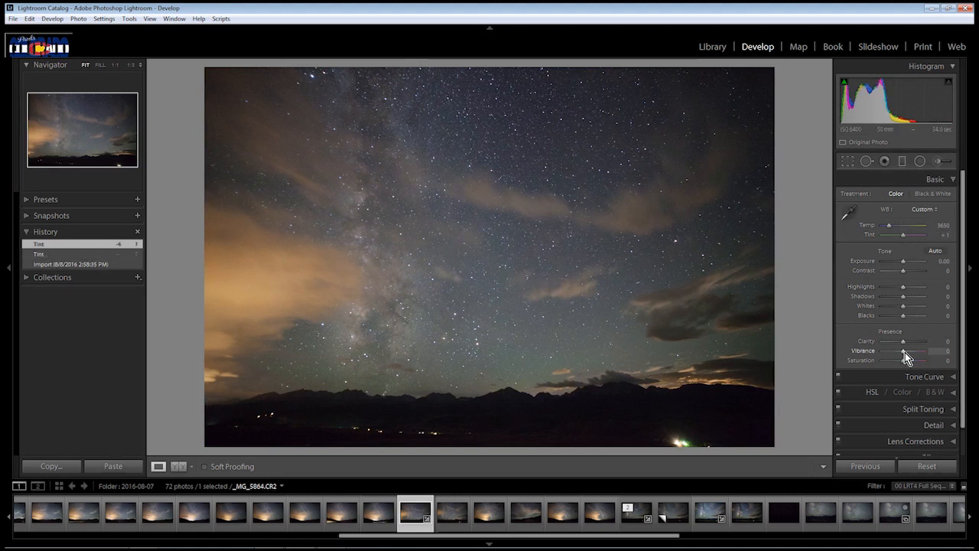
{"action": "left_click", "coordinate": [66, 264]}
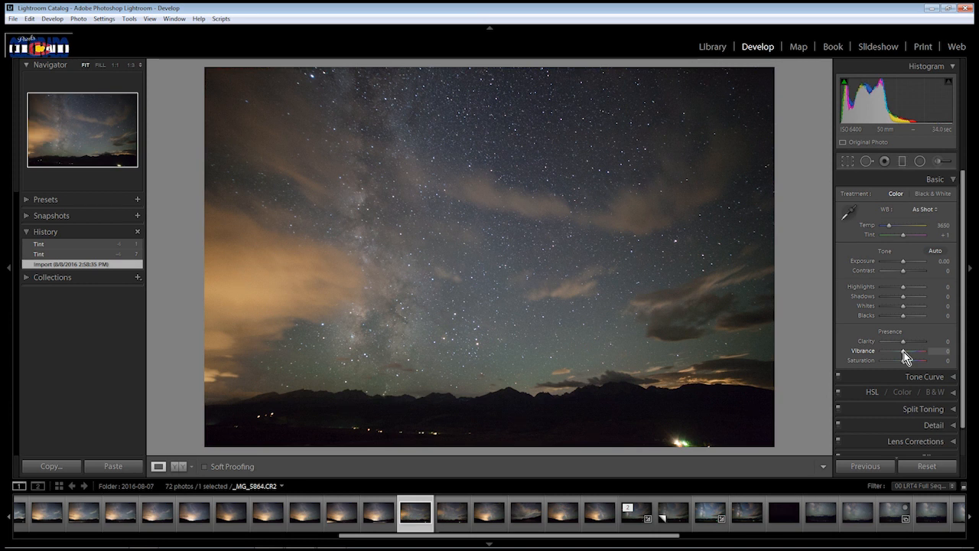
Push Vibrance and Saturation to +100, try Tint values of +11 and -2, and reset Vibrance and Saturation to 0
{"action": "left_click_drag", "start_coordinate": [904, 352], "coordinate": [949, 368]}
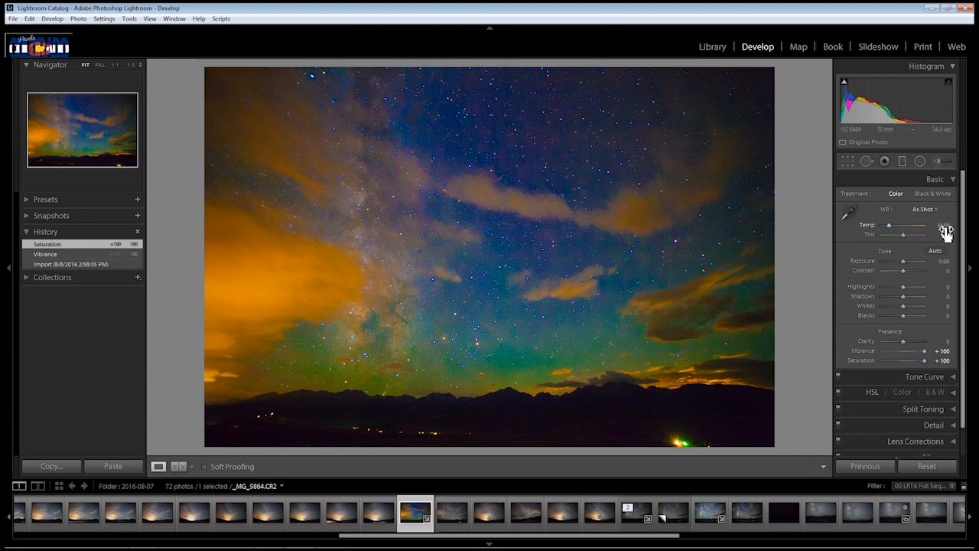
{"action": "left_click_drag", "start_coordinate": [946, 229], "coordinate": [943, 228]}
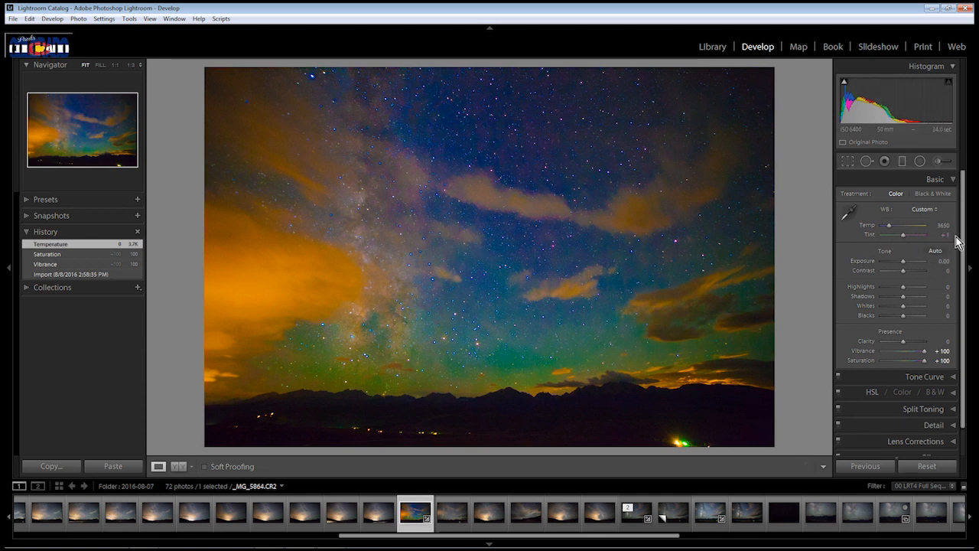
{"action": "left_click_drag", "start_coordinate": [943, 236], "coordinate": [946, 236]}
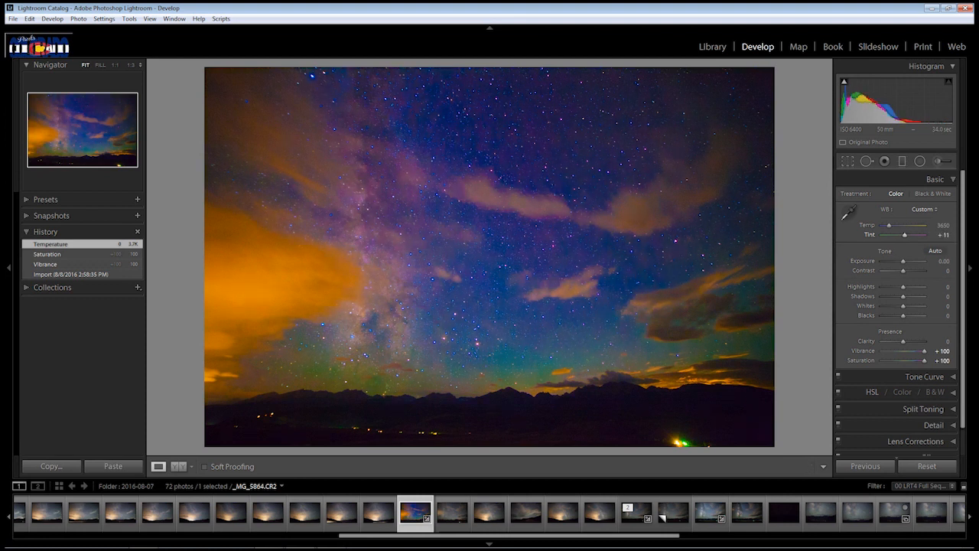
{"action": "left_click_drag", "start_coordinate": [947, 236], "coordinate": [943, 239]}
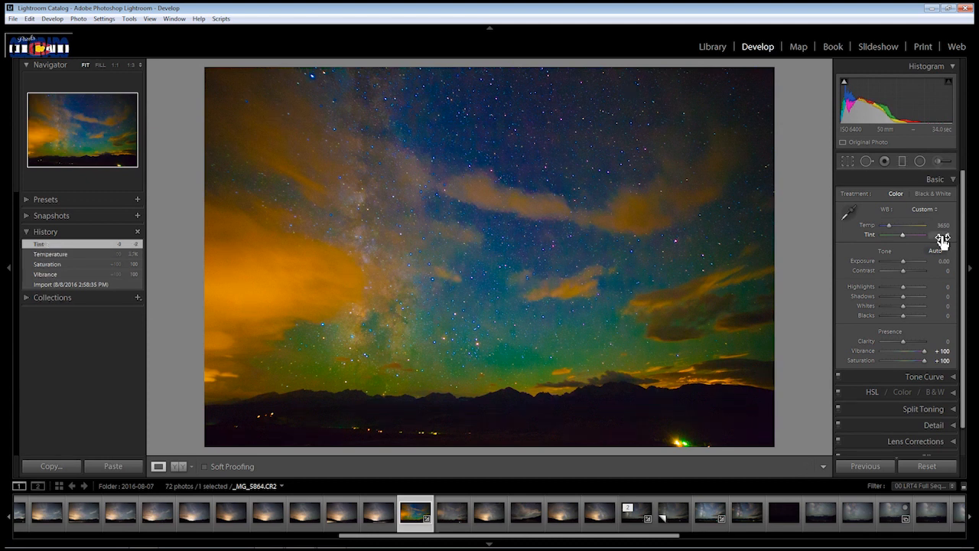
{"action": "double_click", "coordinate": [925, 352]}
{"action": "double_click", "coordinate": [925, 362]}
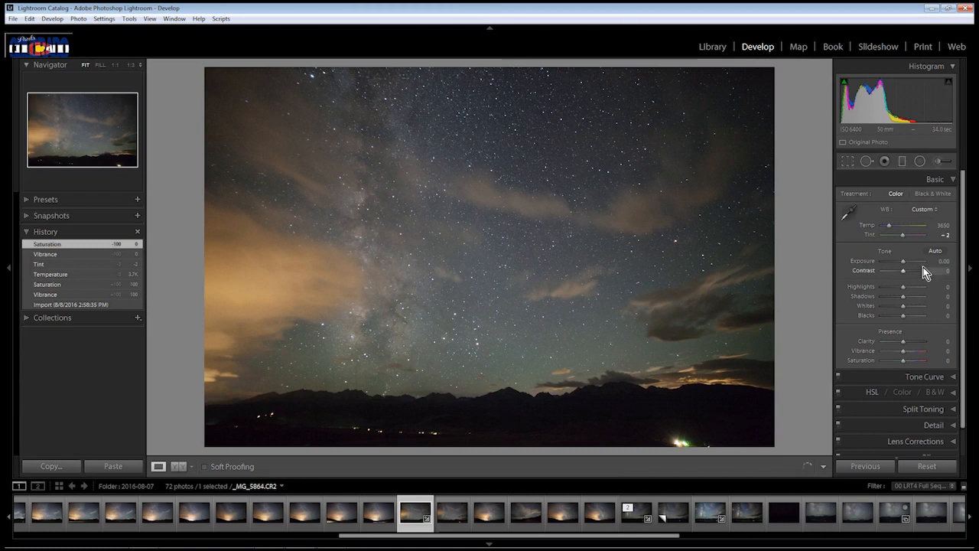
Try the Tint at +11 and +129, and settle it at +4
{"action": "double_click", "coordinate": [906, 239]}
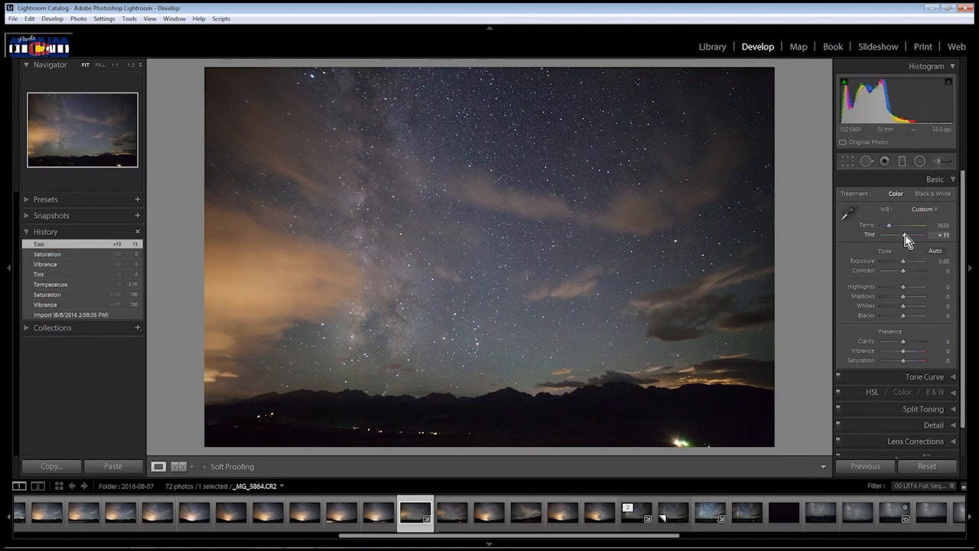
{"action": "left_click_drag", "start_coordinate": [906, 236], "coordinate": [922, 236]}
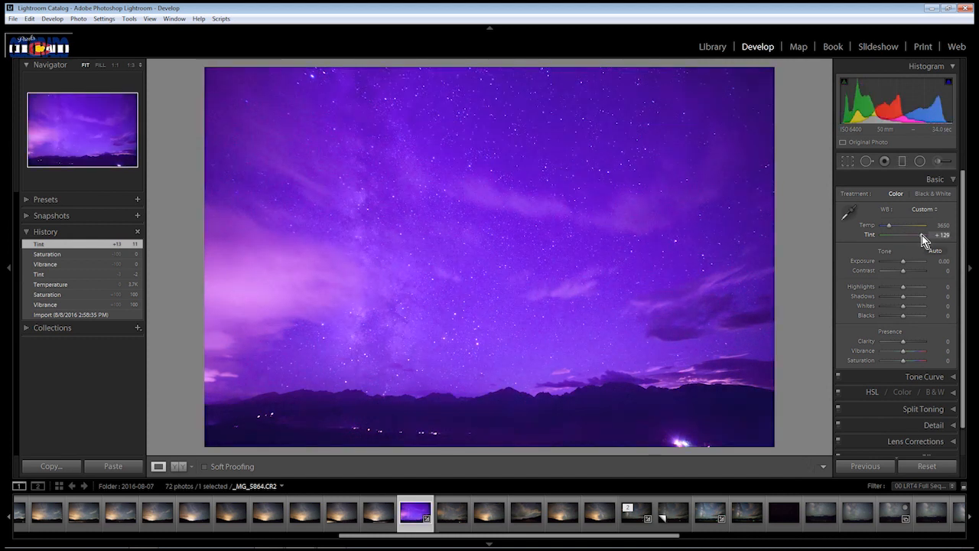
{"action": "left_click_drag", "start_coordinate": [922, 237], "coordinate": [904, 236]}
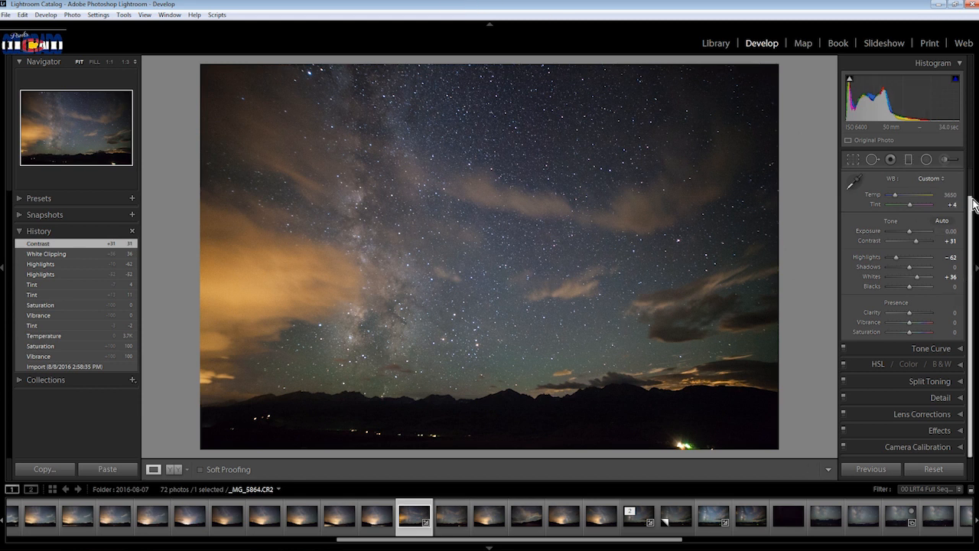
Check the sky noise at 1:1 and set the Luminance noise reduction in the Detail settings to 26
{"action": "scroll", "coordinate": [968, 268], "scroll_direction": "up", "scroll_amount": 1}
{"action": "left_click", "coordinate": [959, 179]}
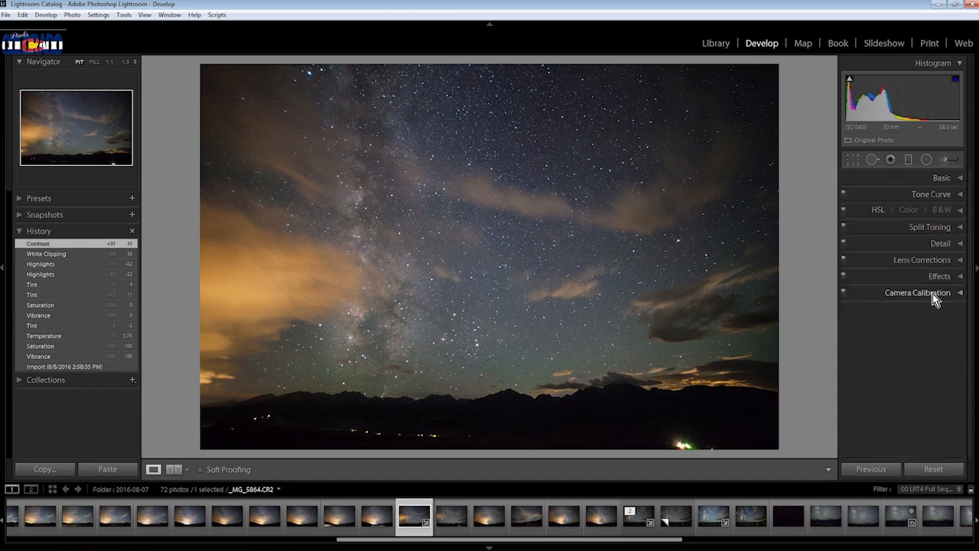
{"action": "left_click", "coordinate": [962, 245]}
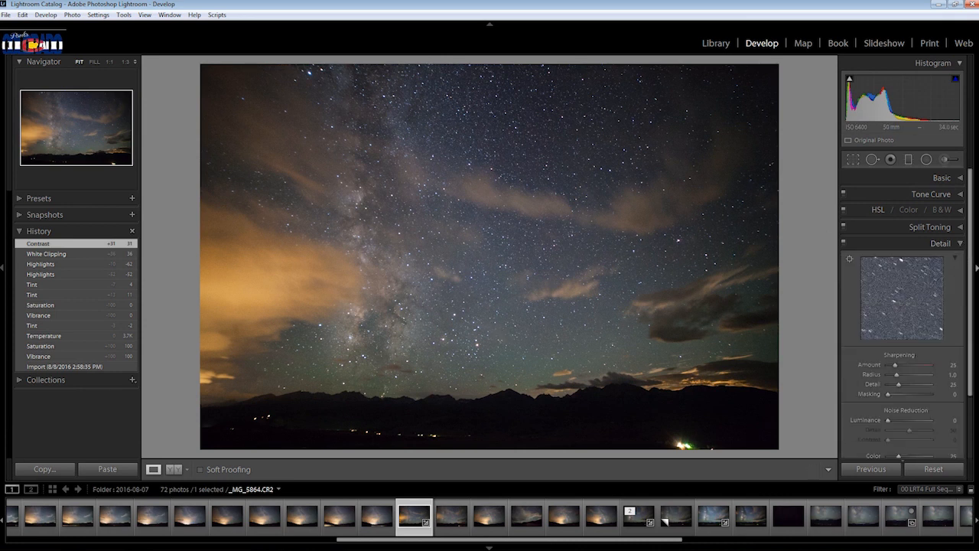
{"action": "left_click", "coordinate": [410, 377]}
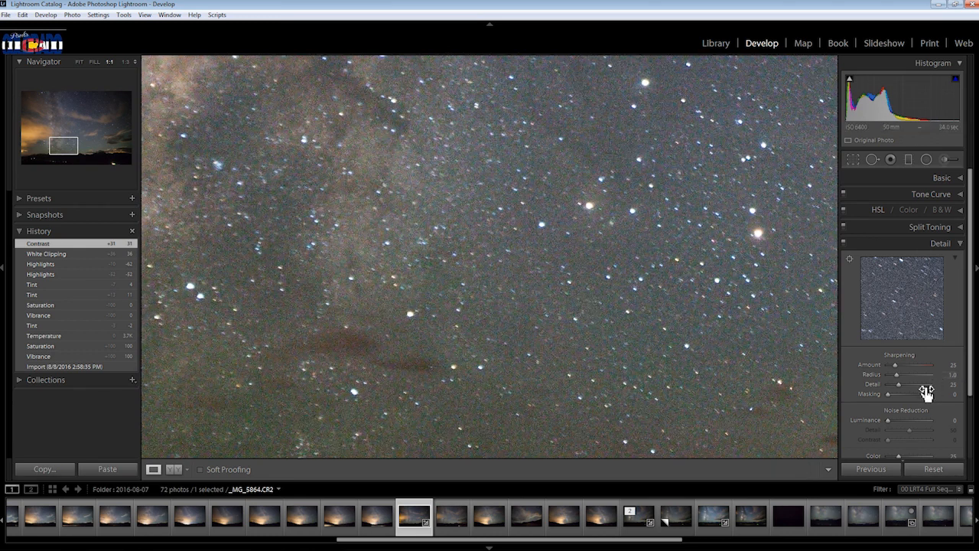
{"action": "left_click", "coordinate": [631, 317]}
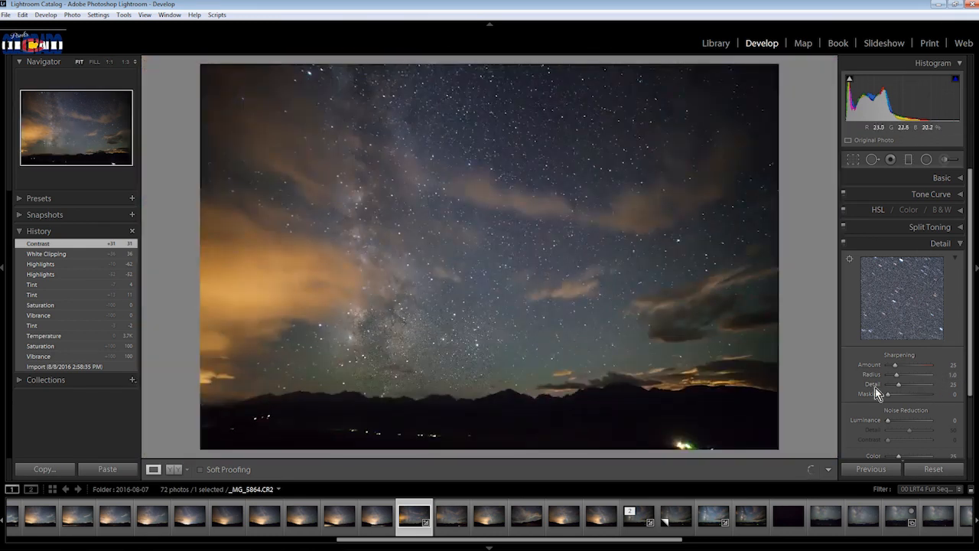
{"action": "left_click_drag", "start_coordinate": [971, 385], "coordinate": [974, 418]}
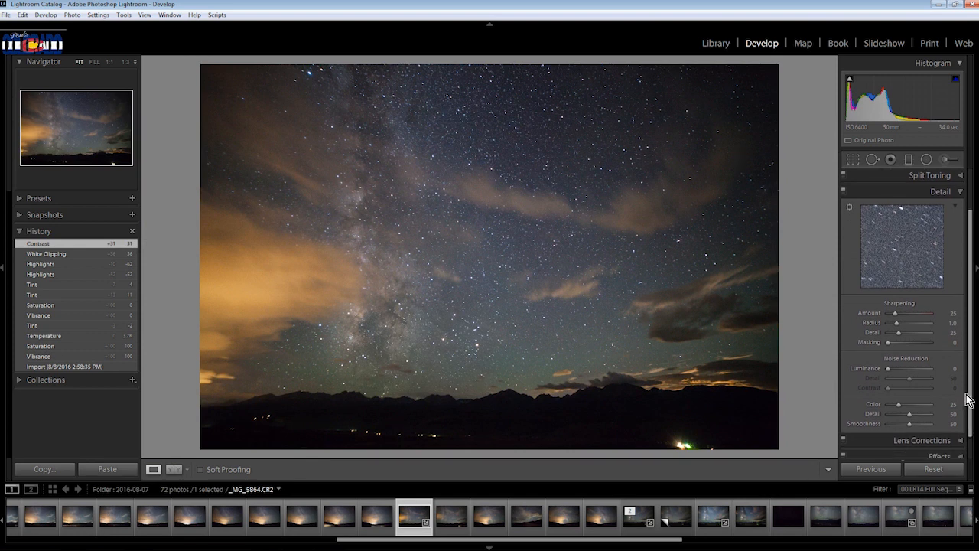
{"action": "left_click", "coordinate": [891, 369]}
{"action": "left_click_drag", "start_coordinate": [890, 369], "coordinate": [898, 370]}
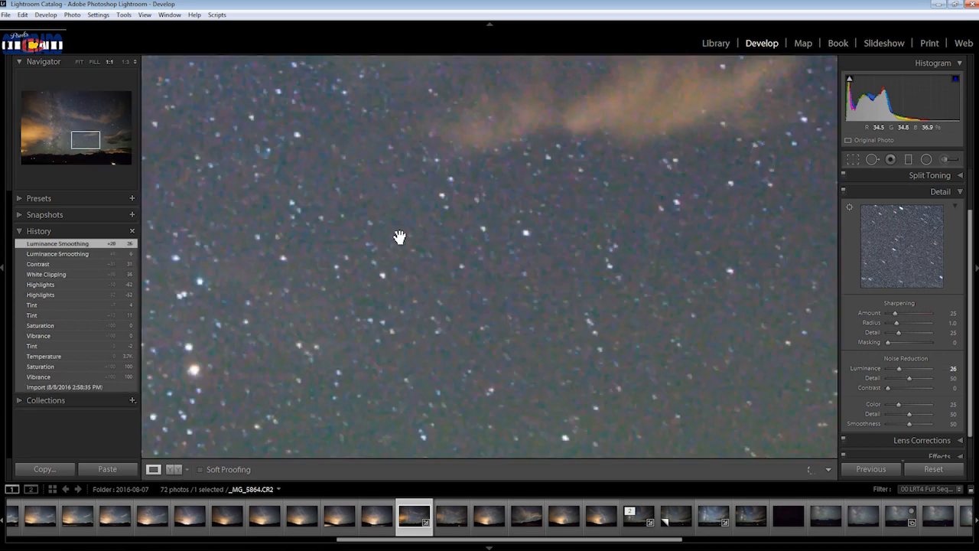
Compare the sky at 1:1 between the Contrast history state and the latest Luminance Smoothing state
{"action": "left_click", "coordinate": [548, 340]}
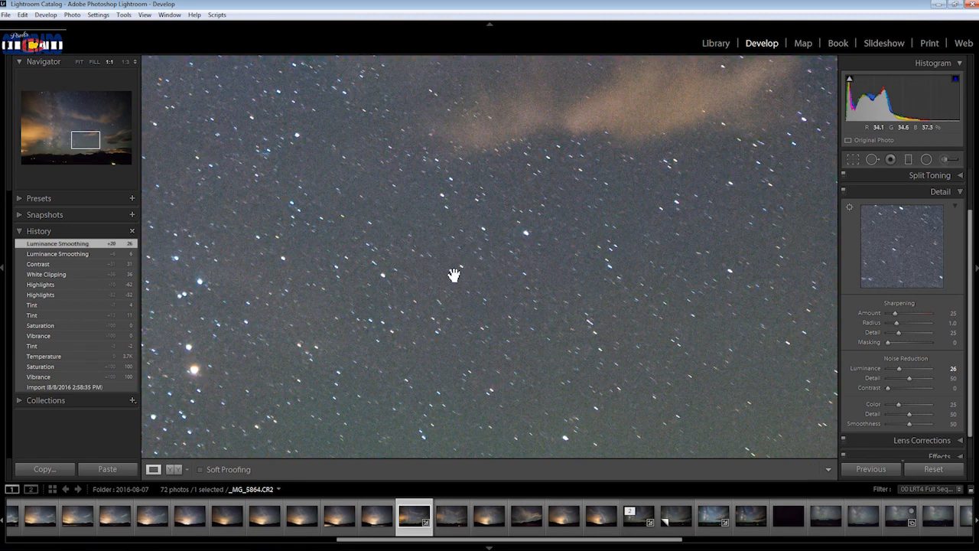
{"action": "left_click", "coordinate": [75, 268]}
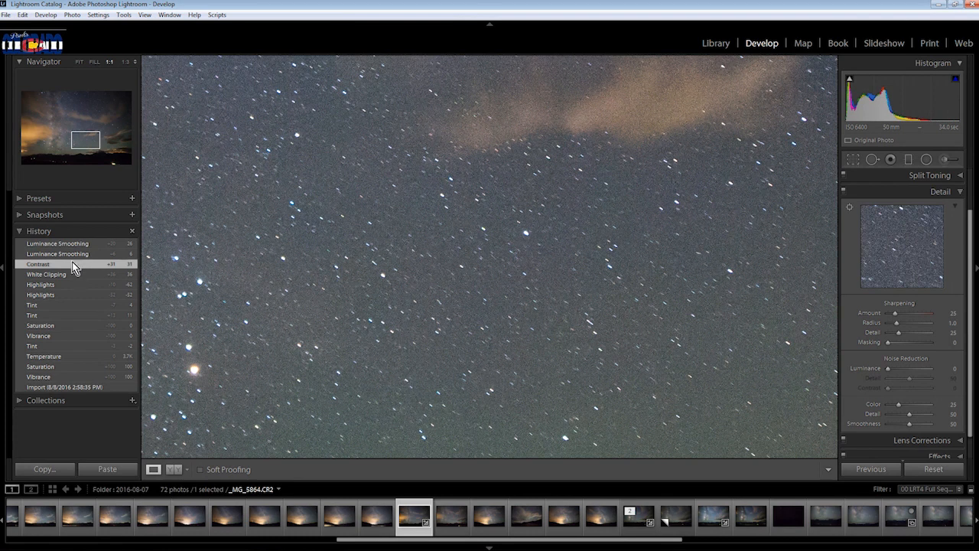
{"action": "left_click", "coordinate": [72, 245]}
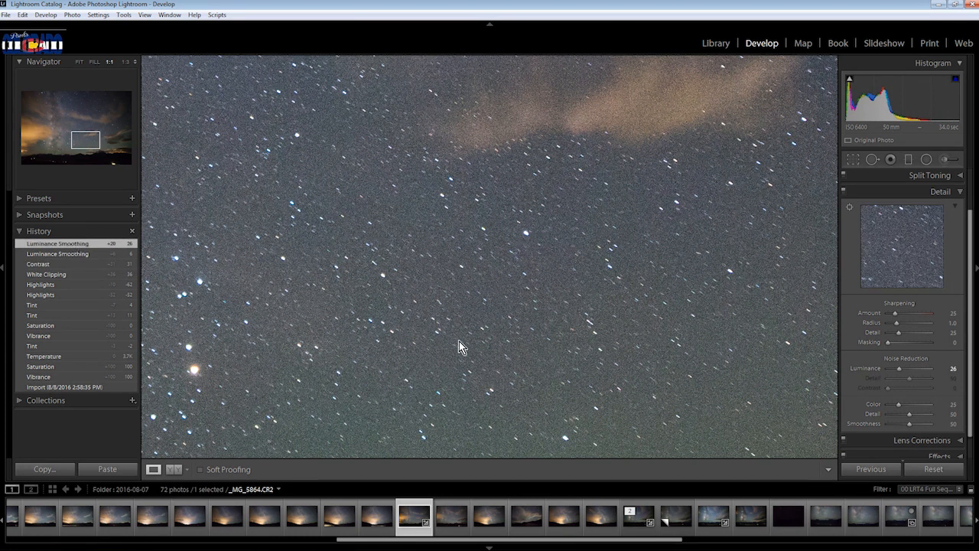
Return to the full-photo view and lower the Luminance noise reduction to 20
{"action": "left_click", "coordinate": [504, 283]}
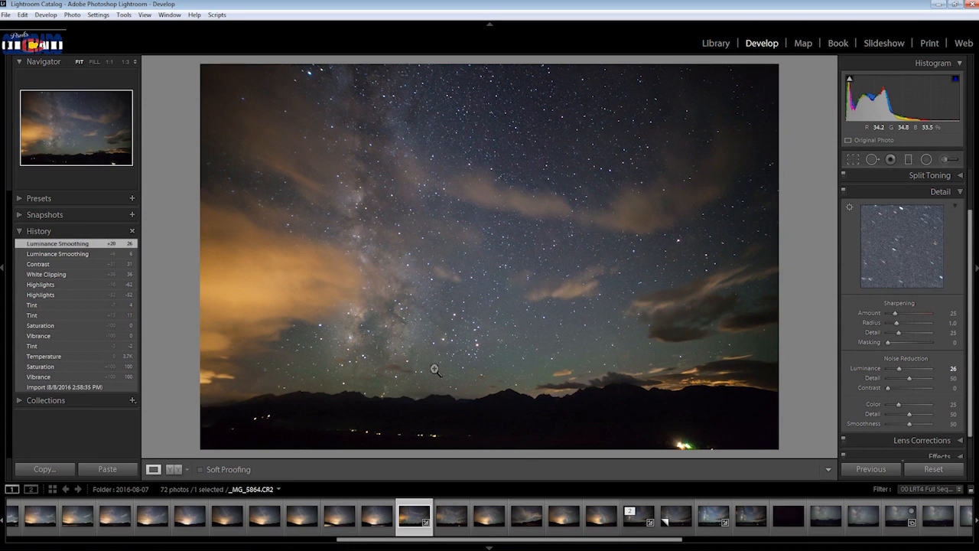
{"action": "key", "text": "minus"}
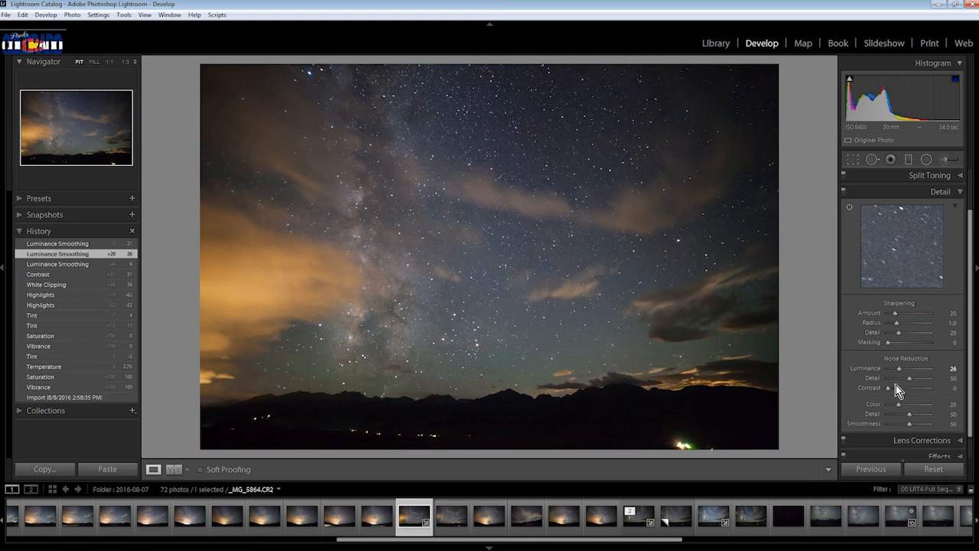
{"action": "left_click", "coordinate": [955, 369]}
{"action": "key", "text": "Return"}
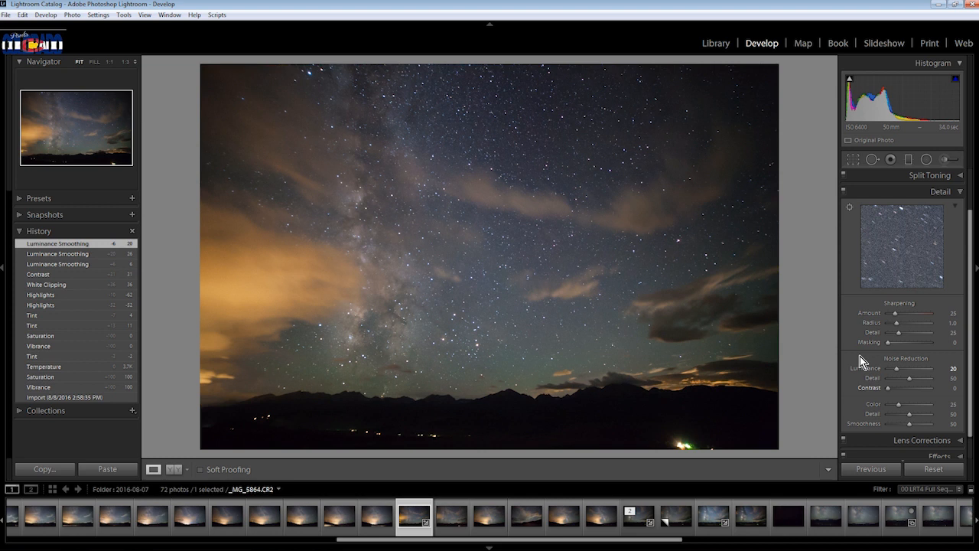
Inspect the Milky Way noise at 1:1 and restore the Luminance Smoothing 26 history state
{"action": "left_click", "coordinate": [401, 324]}
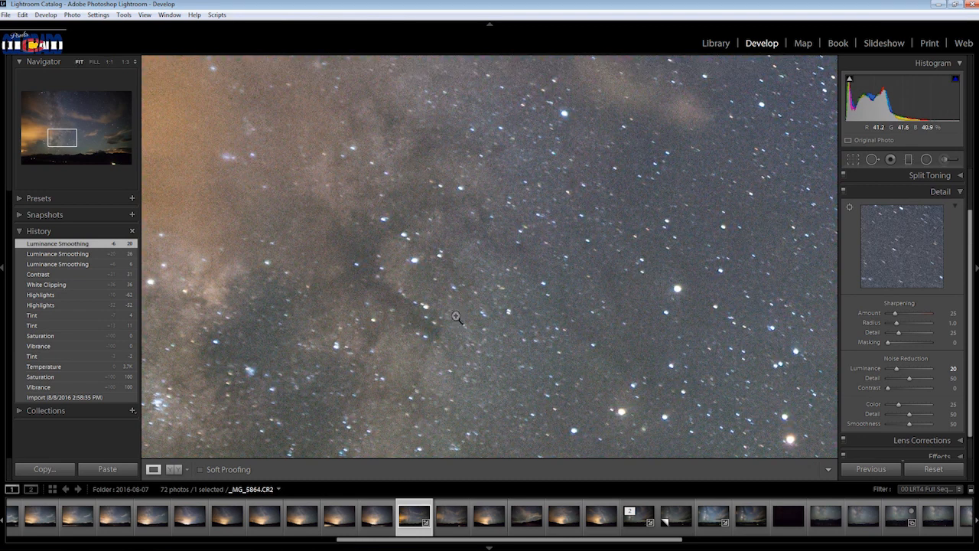
{"action": "left_click", "coordinate": [496, 306]}
{"action": "left_click", "coordinate": [490, 323]}
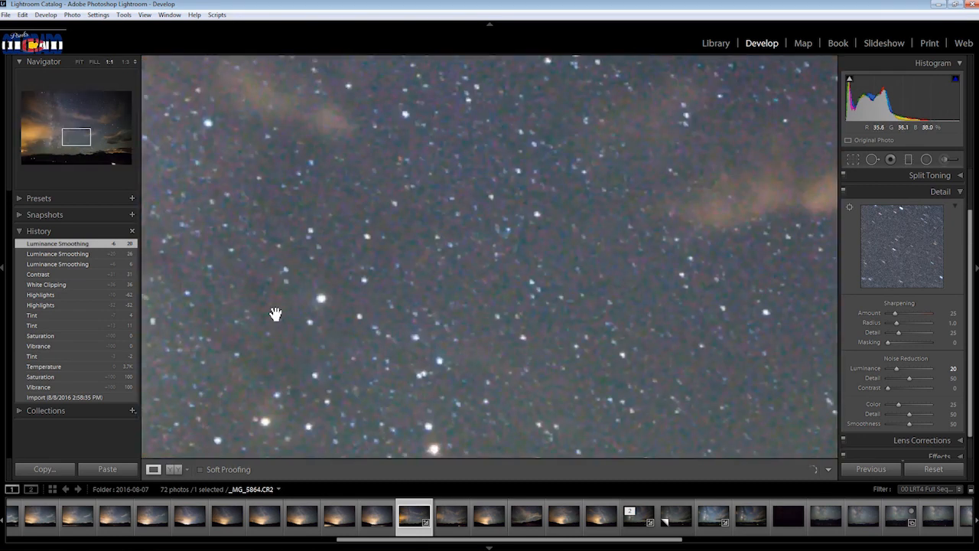
{"action": "left_click_drag", "start_coordinate": [276, 312], "coordinate": [684, 293]}
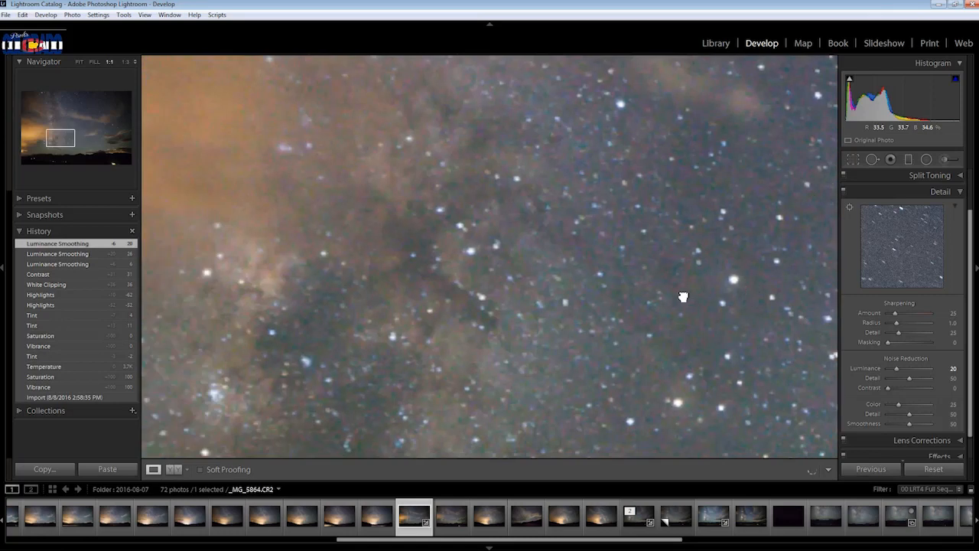
{"action": "left_click", "coordinate": [533, 282]}
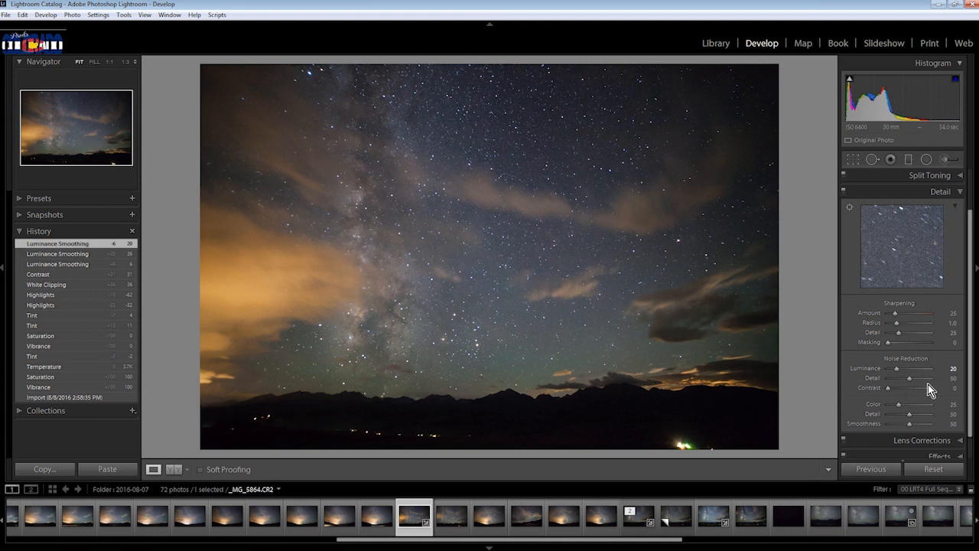
{"action": "left_click", "coordinate": [98, 254]}
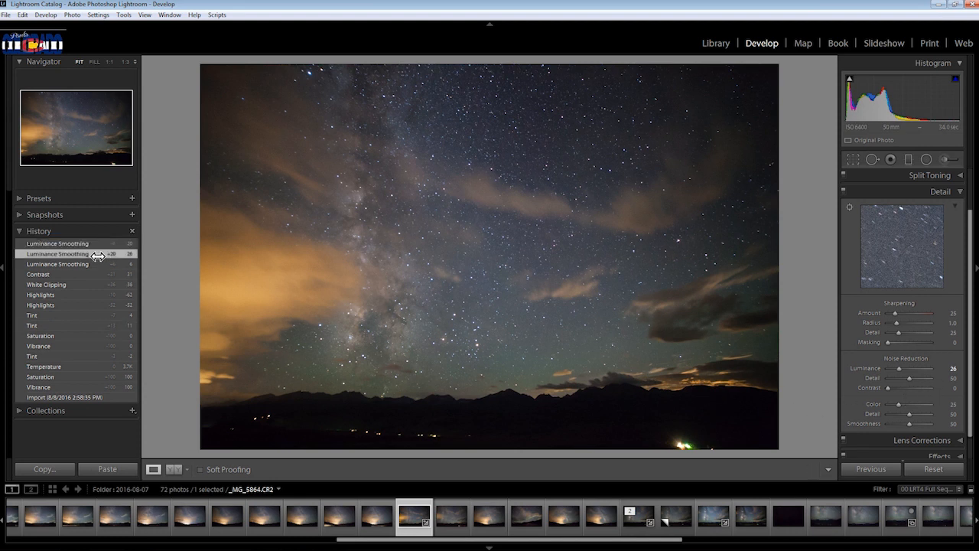
Raise the luminance noise reduction Detail to 70 while viewing the Milky Way at 1:1
{"action": "left_click", "coordinate": [429, 324]}
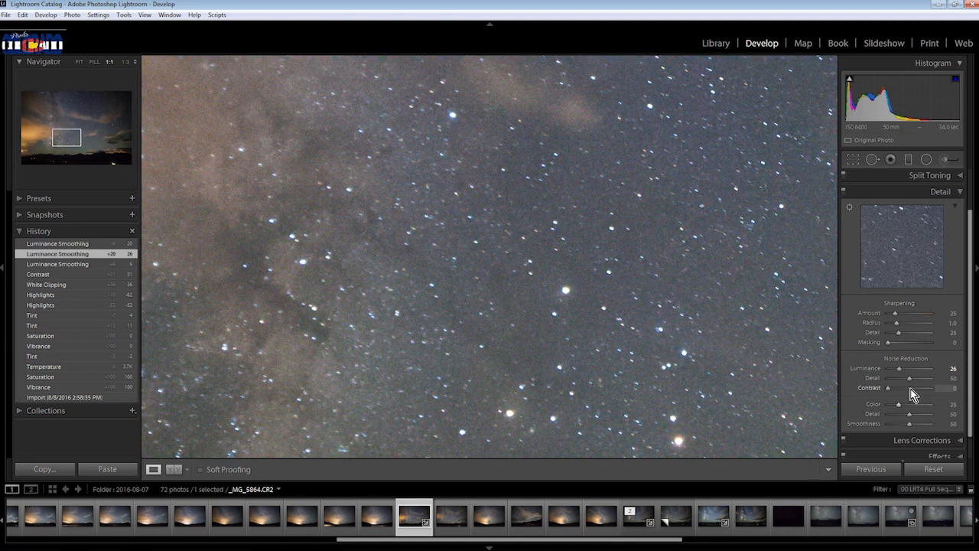
{"action": "left_click_drag", "start_coordinate": [910, 379], "coordinate": [920, 379]}
{"action": "left_click_drag", "start_coordinate": [919, 380], "coordinate": [919, 380]}
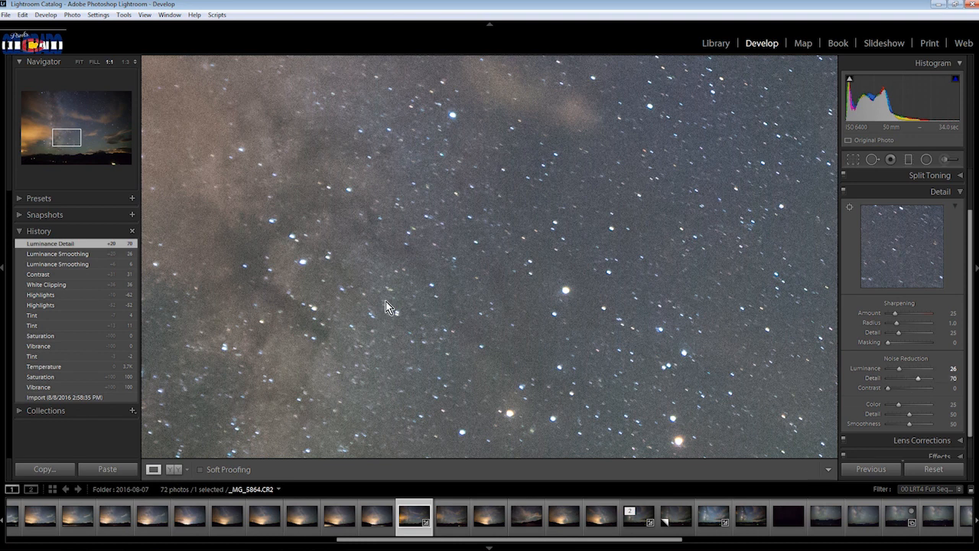
Compare the sky with and without the Luminance Detail change, try Detail at 100, and restore the Luminance Detail 70 history state
{"action": "left_click", "coordinate": [74, 254]}
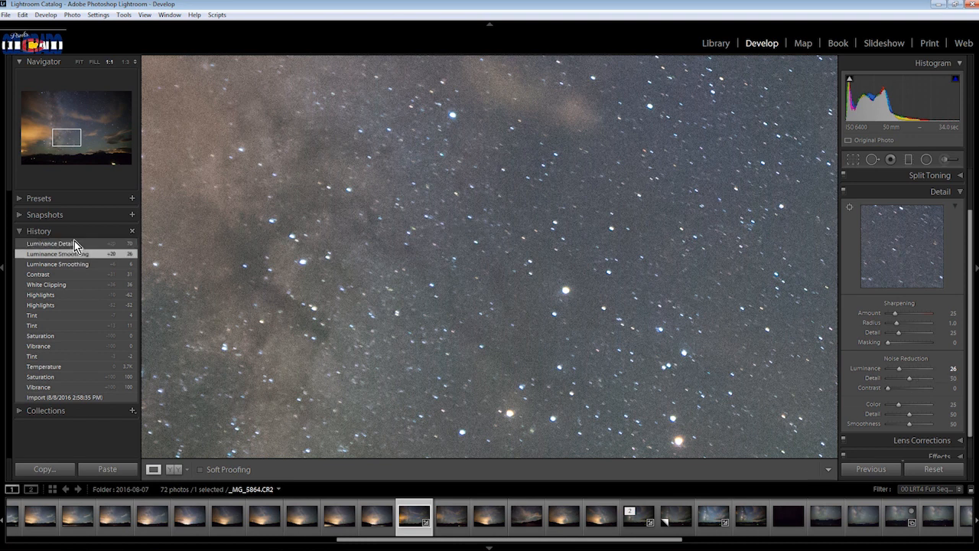
{"action": "left_click", "coordinate": [74, 243]}
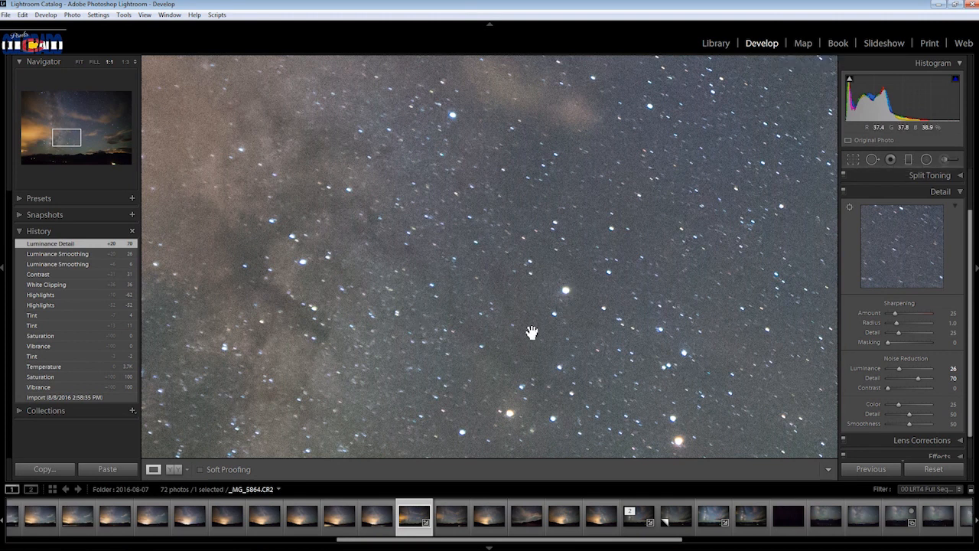
{"action": "left_click_drag", "start_coordinate": [921, 385], "coordinate": [935, 382]}
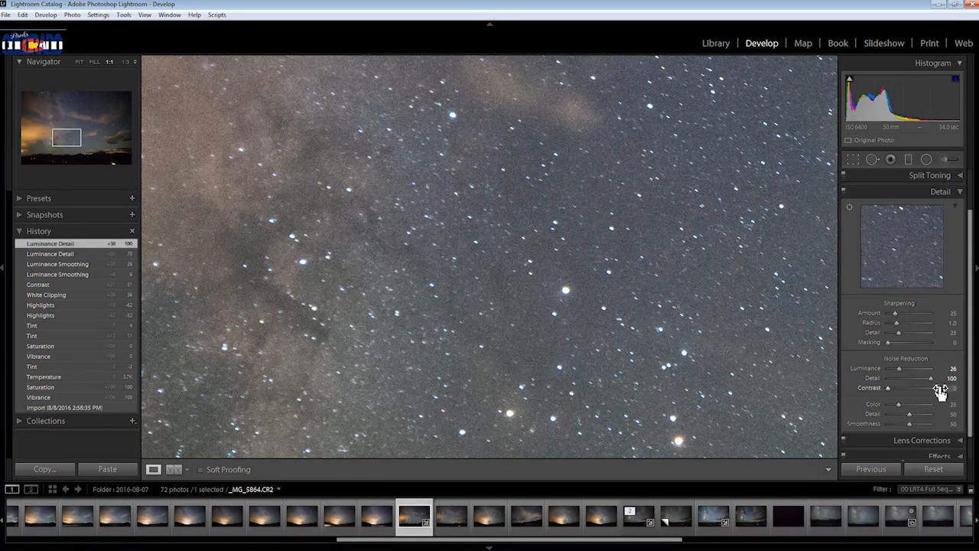
{"action": "left_click", "coordinate": [72, 252]}
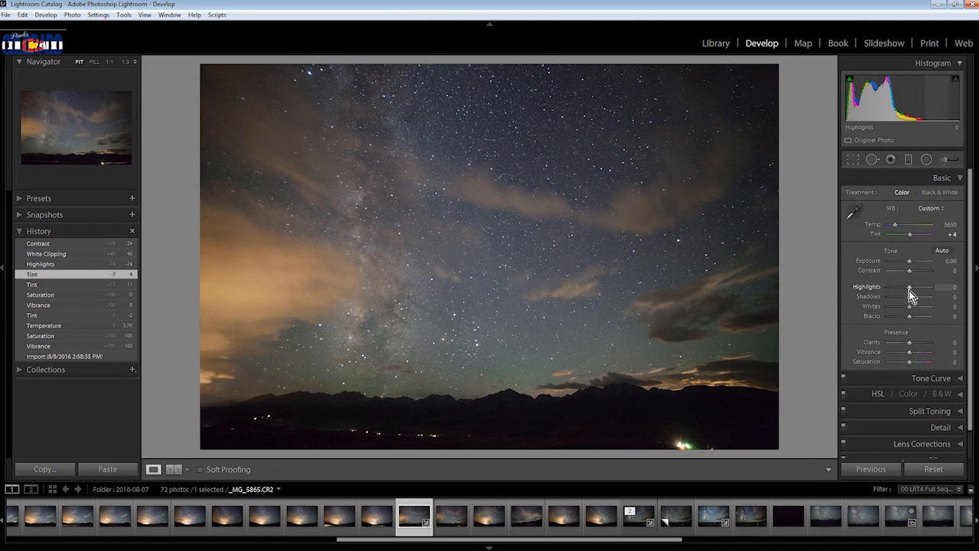
Adjust the Basic tone settings to Highlights -62, Whites +36 and Contrast +31
{"action": "left_click_drag", "start_coordinate": [909, 287], "coordinate": [899, 287]}
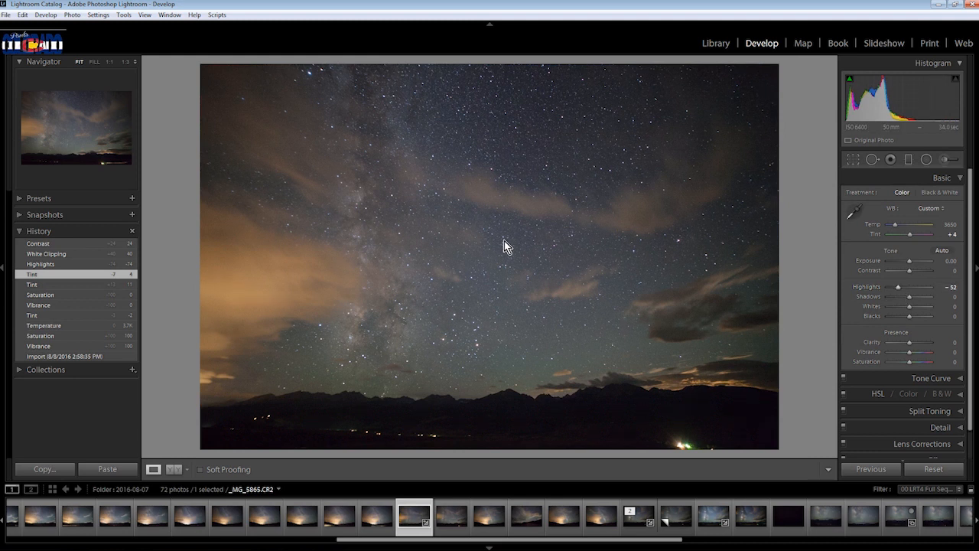
{"action": "left_click_drag", "start_coordinate": [898, 288], "coordinate": [896, 287]}
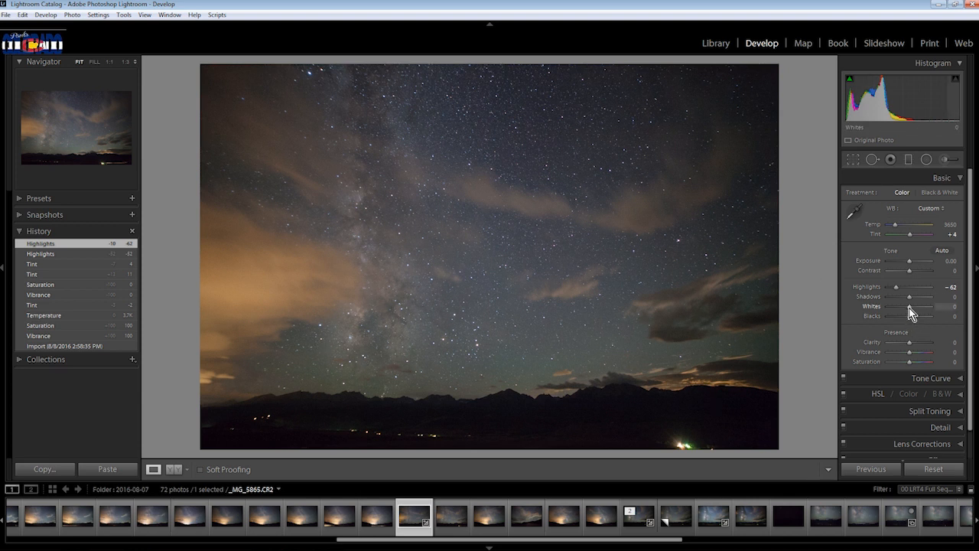
{"action": "left_click_drag", "start_coordinate": [910, 308], "coordinate": [917, 309]}
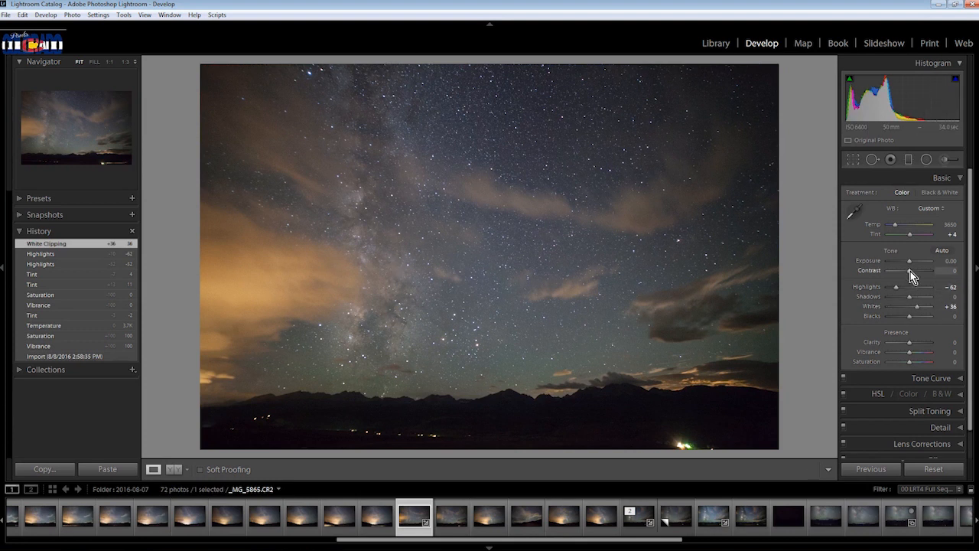
{"action": "left_click_drag", "start_coordinate": [910, 272], "coordinate": [920, 272]}
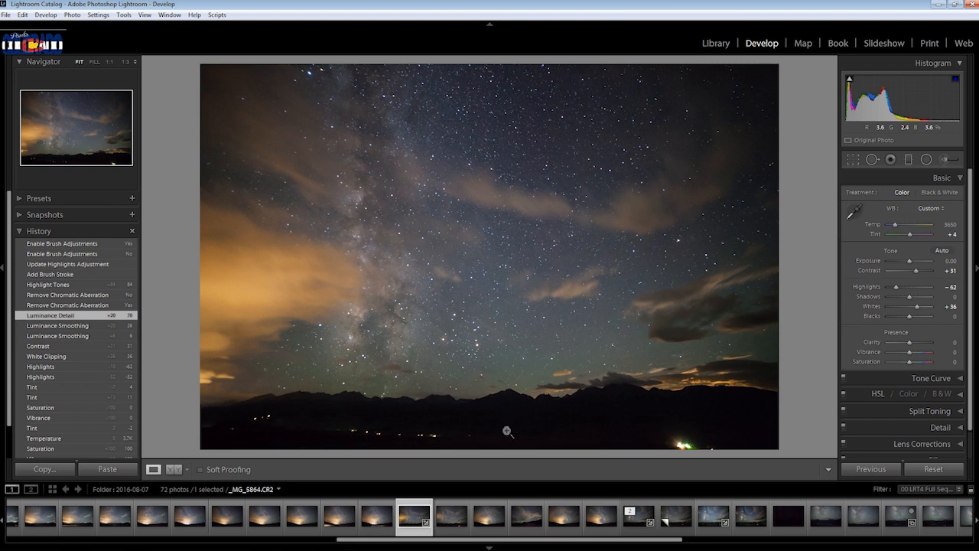
Inspect the noise in the dark mountain foreground around the distant lights at 1:1
{"action": "left_click", "coordinate": [424, 434]}
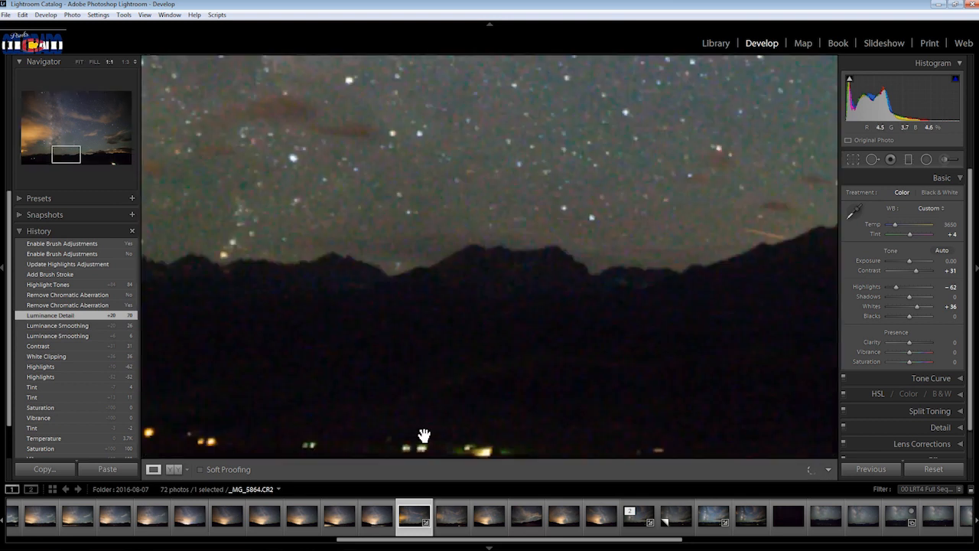
{"action": "left_click_drag", "start_coordinate": [454, 387], "coordinate": [533, 313]}
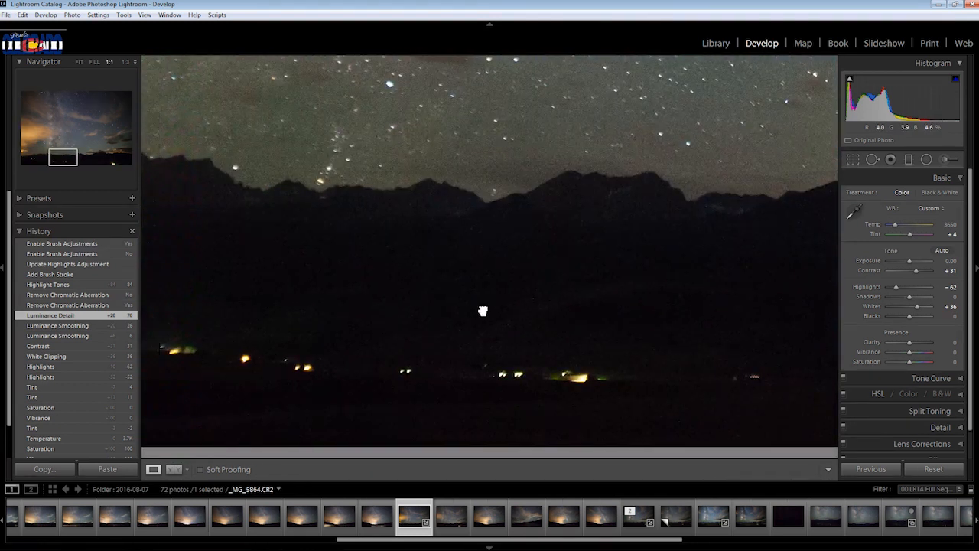
{"action": "left_click", "coordinate": [654, 305]}
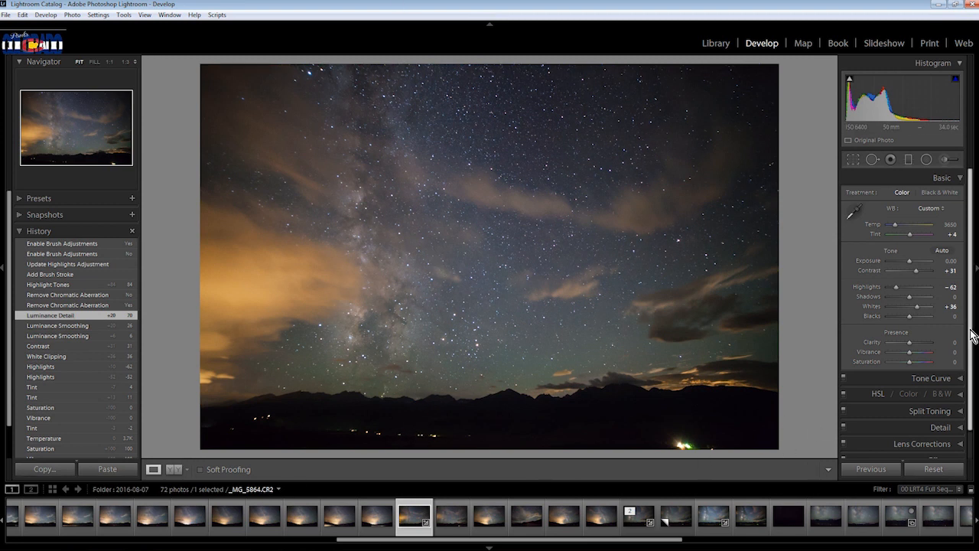
Try the Tone Curve Highlights at +73 and +100, reset them to 0, and set them to +79
{"action": "scroll", "coordinate": [973, 336], "scroll_direction": "down", "scroll_amount": 1}
{"action": "left_click", "coordinate": [960, 349]}
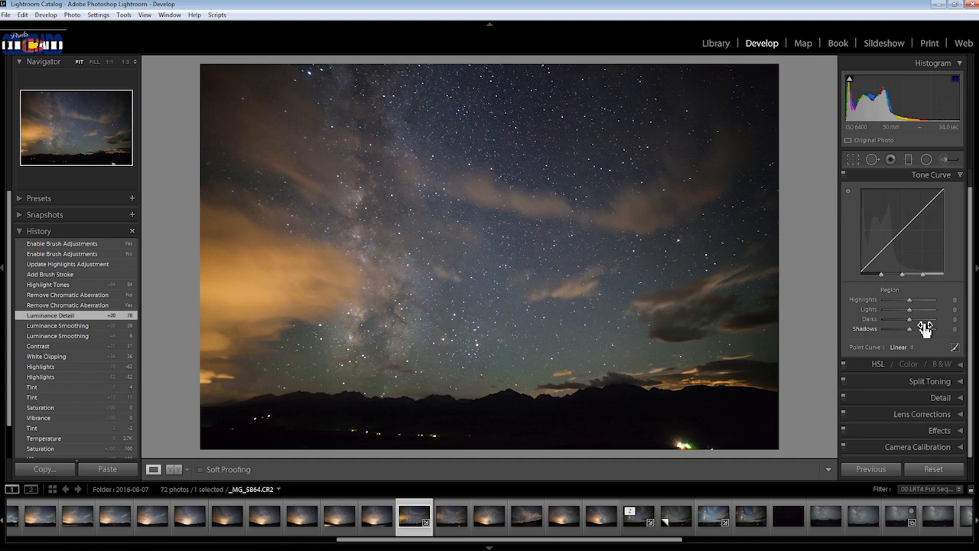
{"action": "scroll", "coordinate": [972, 320], "scroll_direction": "up", "scroll_amount": 1}
{"action": "scroll", "coordinate": [962, 229], "scroll_direction": "down", "scroll_amount": 1}
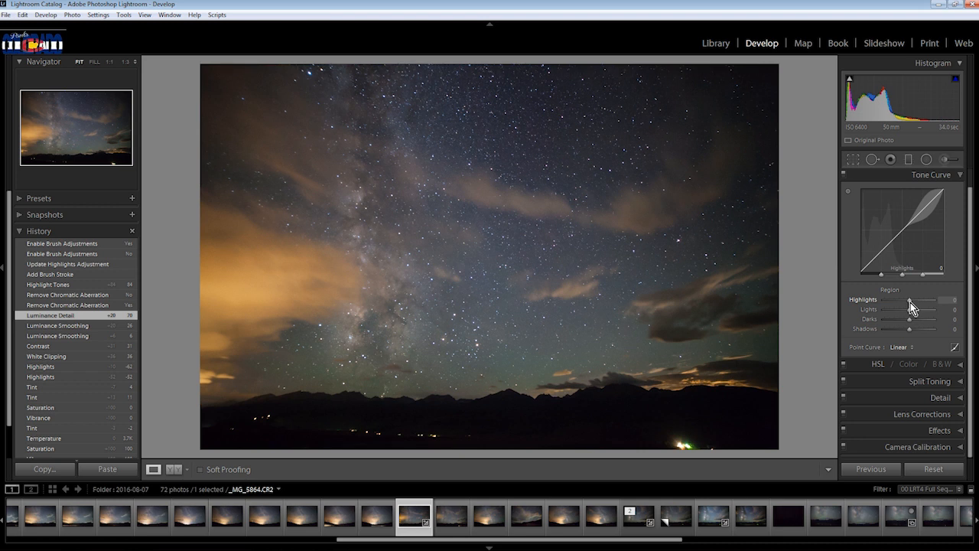
{"action": "mouse_move", "coordinate": [912, 302]}
{"action": "left_mouse_down"}
{"action": "mouse_move", "coordinate": [923, 302]}
{"action": "mouse_move", "coordinate": [877, 306]}
{"action": "mouse_move", "coordinate": [924, 301]}
{"action": "left_mouse_up"}
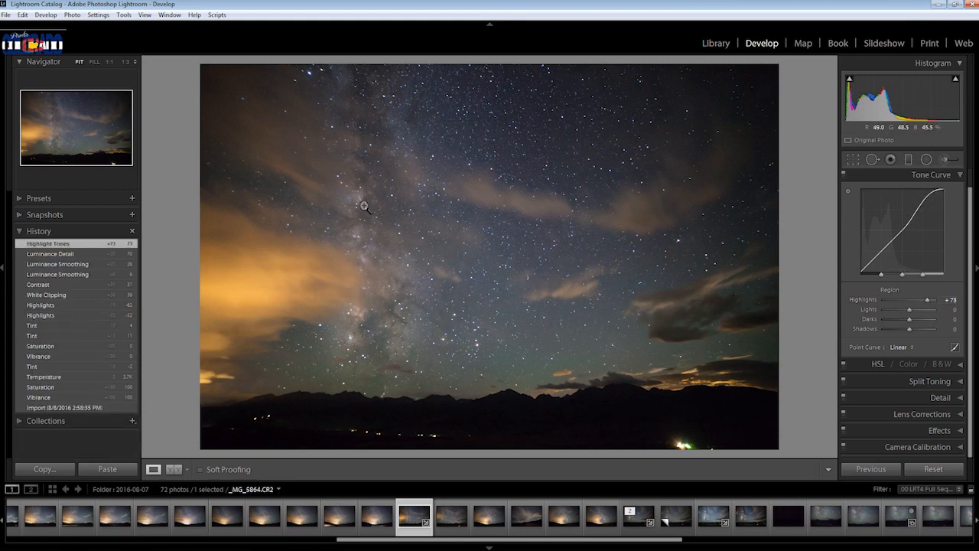
{"action": "left_click_drag", "start_coordinate": [929, 301], "coordinate": [961, 310]}
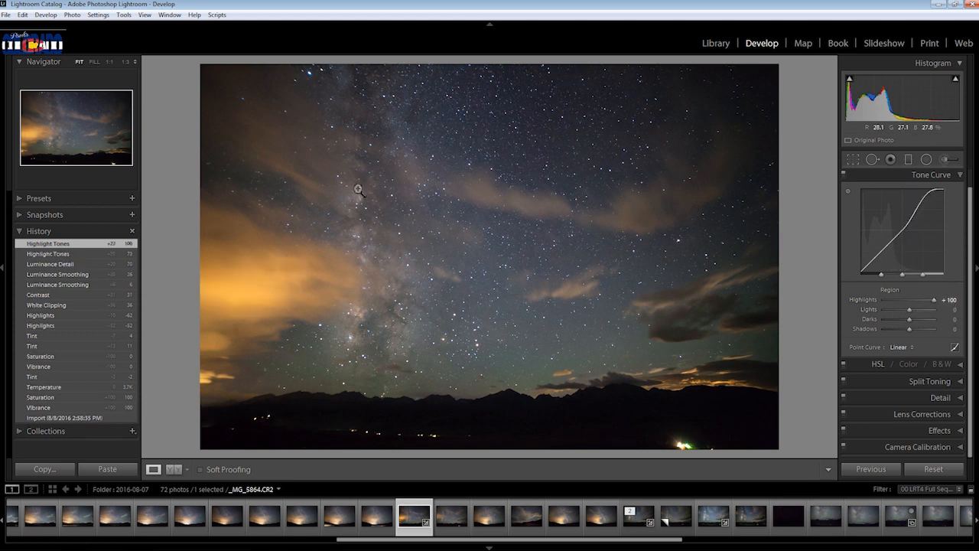
{"action": "double_click", "coordinate": [934, 303]}
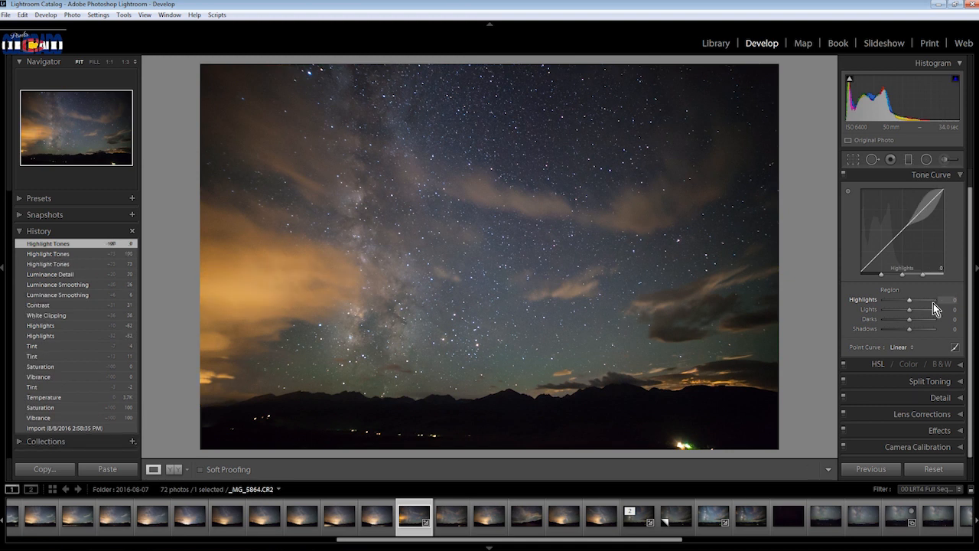
{"action": "left_click_drag", "start_coordinate": [912, 299], "coordinate": [932, 304]}
{"action": "mouse_move", "coordinate": [957, 81]}
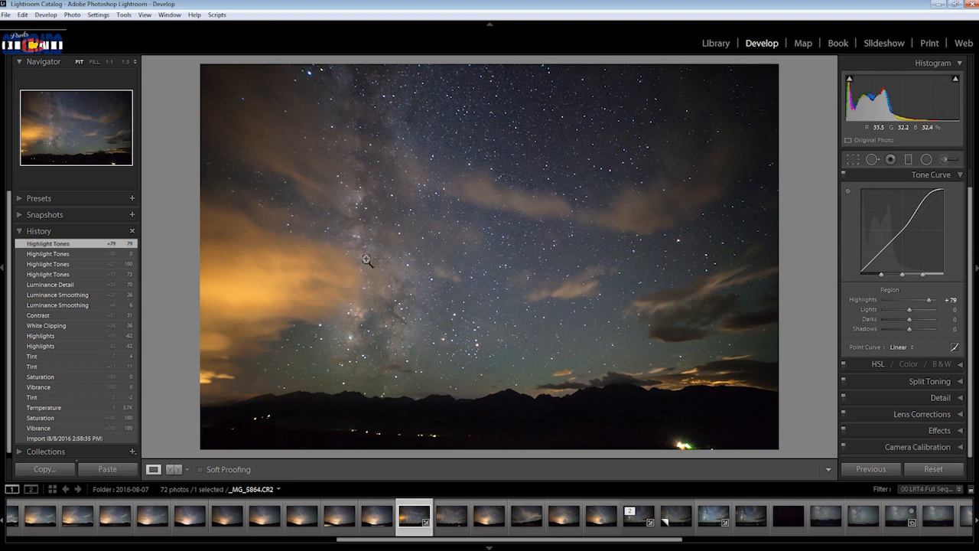
Check the Milky Way at 1:1, try the Tone Curve Highlights at +42, and compare the photo with the Tone Curve off and on
{"action": "left_click", "coordinate": [350, 343]}
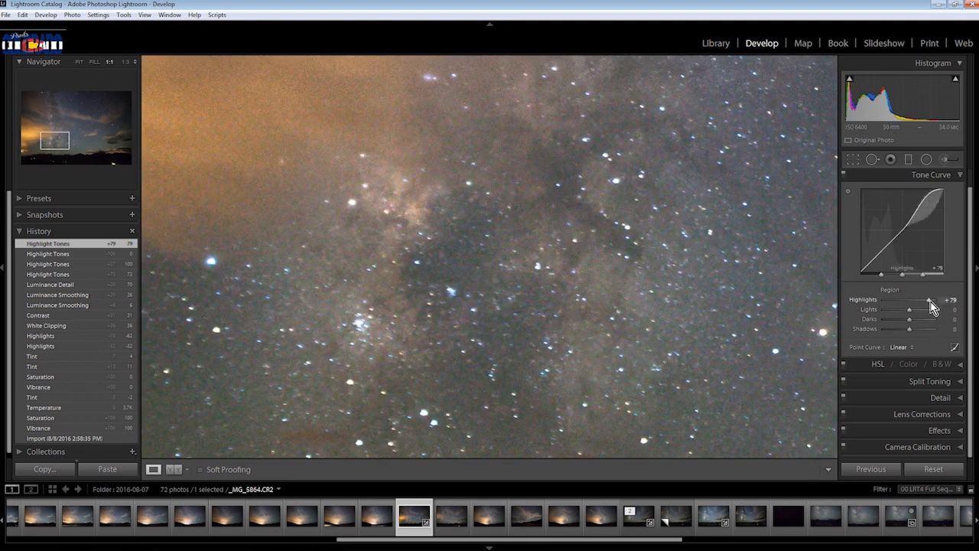
{"action": "left_click_drag", "start_coordinate": [932, 306], "coordinate": [921, 302]}
{"action": "key", "text": "z"}
{"action": "scroll", "coordinate": [921, 302], "scroll_direction": "up", "scroll_amount": 1}
{"action": "left_click", "coordinate": [844, 194]}
{"action": "left_click", "coordinate": [844, 193]}
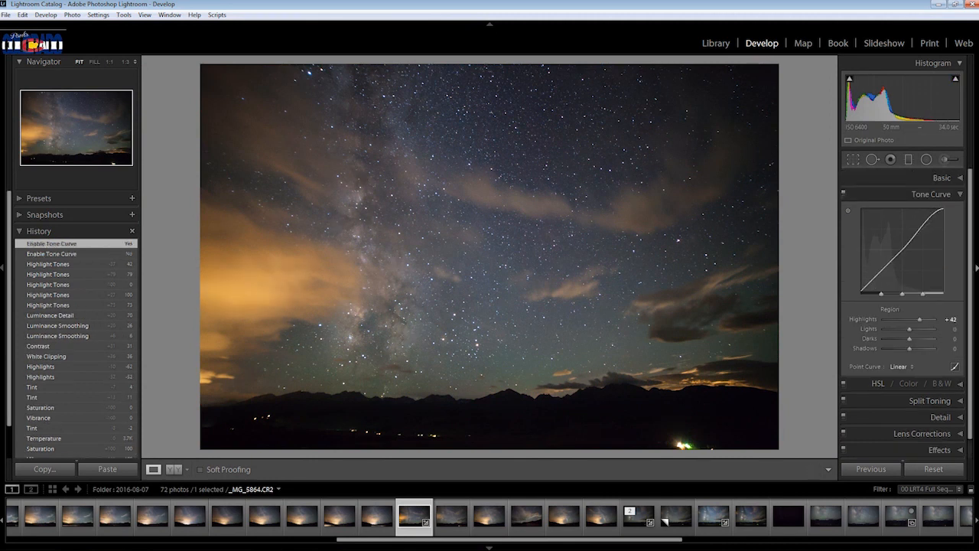
Paint an adjustment brush with Highlights -29 and Whites -43 over the bright orange cloud, and reset the brush's Highlights
{"action": "left_click", "coordinate": [945, 160]}
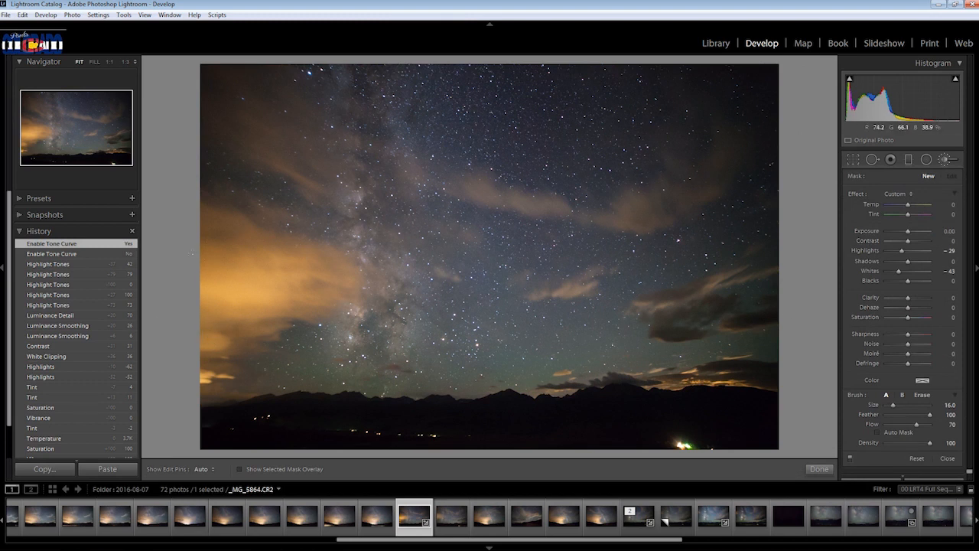
{"action": "key", "text": "h"}
{"action": "left_click_drag", "start_coordinate": [244, 263], "coordinate": [260, 269]}
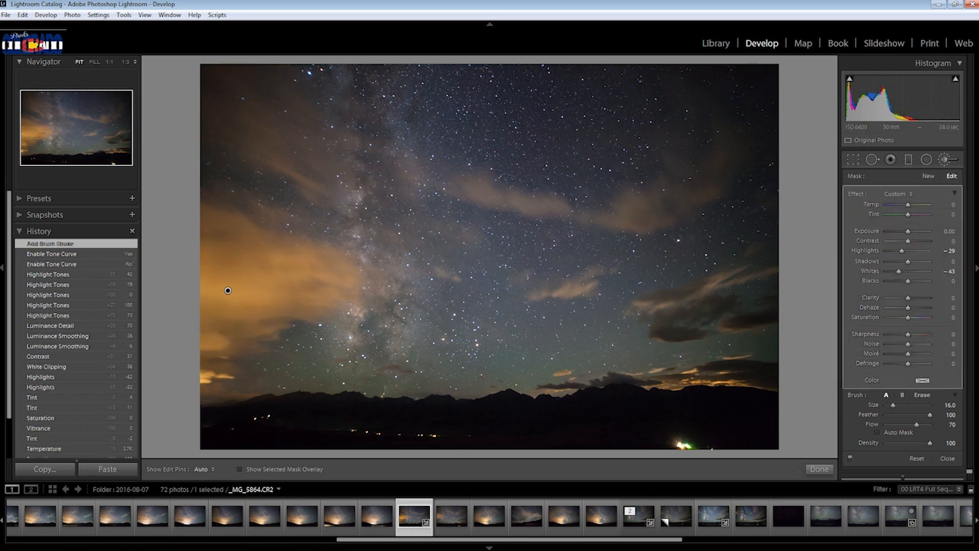
{"action": "double_click", "coordinate": [903, 253]}
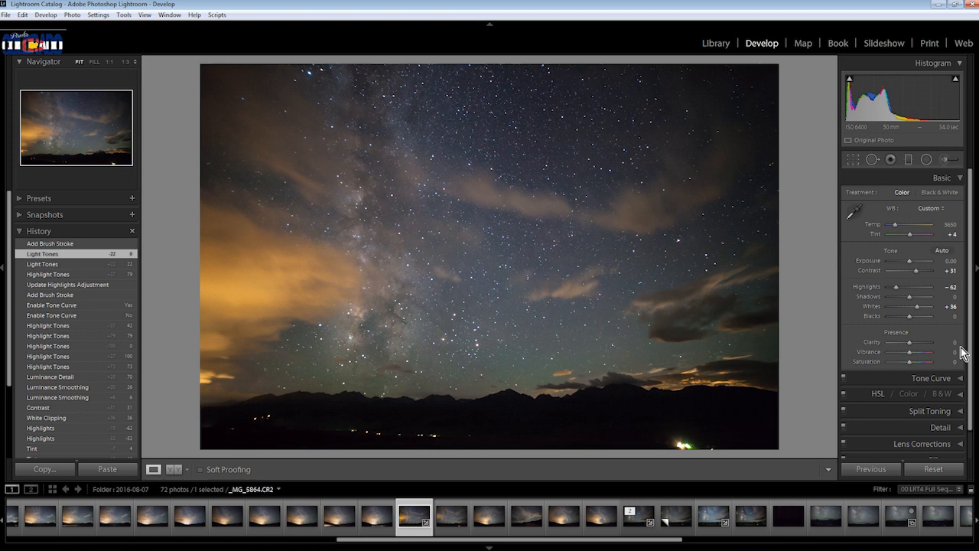
Brush a Clarity 38 adjustment along the Milky Way, finish it, and reopen the brush adjustments
{"action": "left_click", "coordinate": [946, 160]}
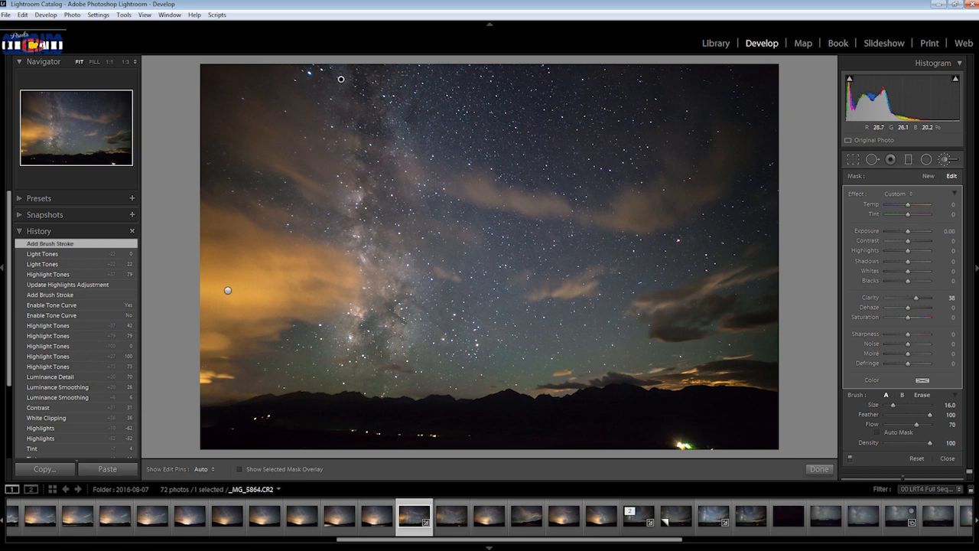
{"action": "left_click", "coordinate": [818, 469]}
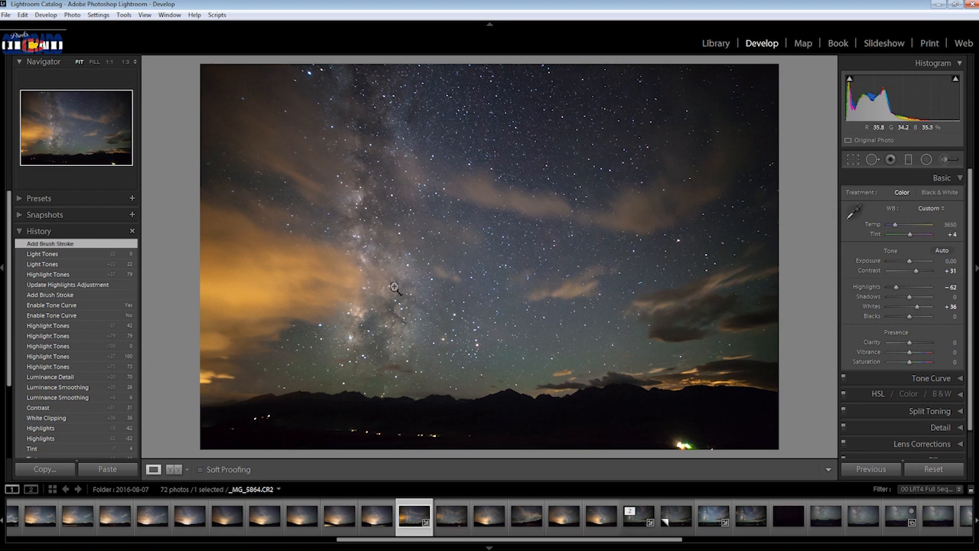
{"action": "key", "text": "k"}
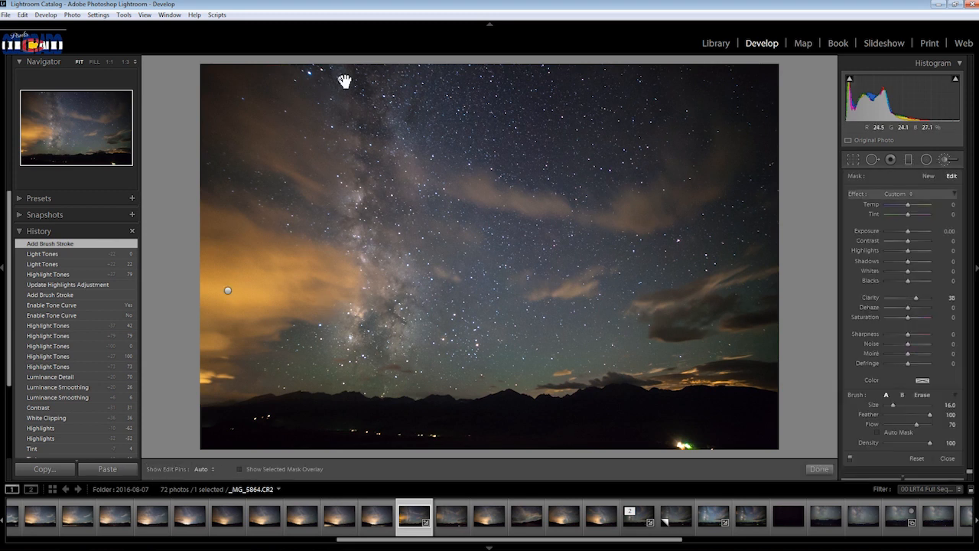
Select the Milky Way brush adjustment, raise its Clarity to 50, try Whites at 5 and Shadows at -7, and reset Whites, Blacks and Shadows to 0
{"action": "left_click", "coordinate": [341, 79]}
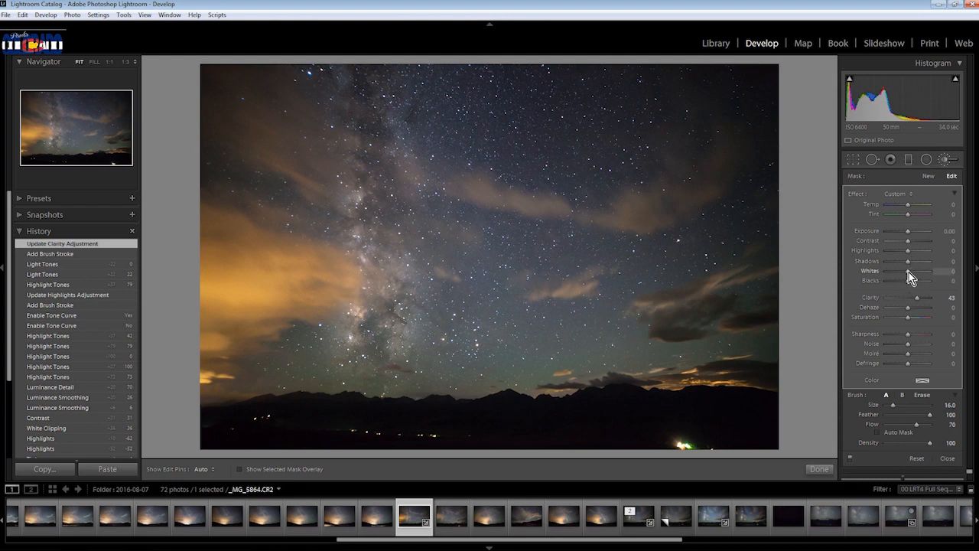
{"action": "left_click", "coordinate": [910, 271]}
{"action": "left_click_drag", "start_coordinate": [910, 281], "coordinate": [904, 282]}
{"action": "double_click", "coordinate": [905, 281]}
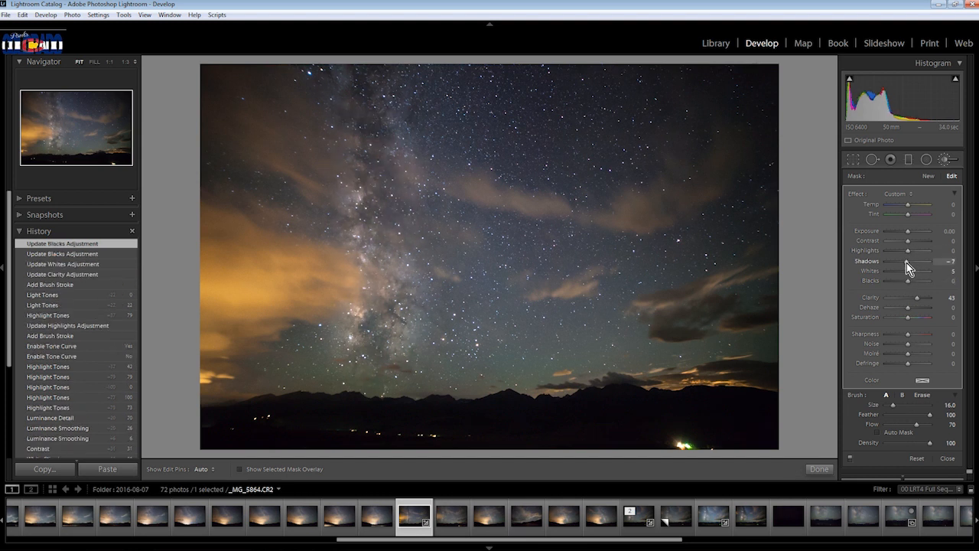
{"action": "double_click", "coordinate": [907, 263]}
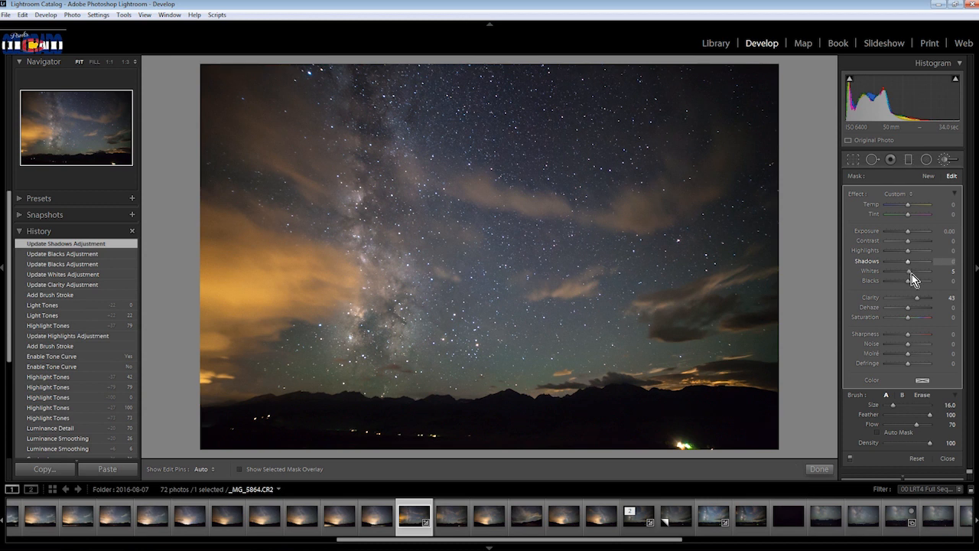
{"action": "double_click", "coordinate": [910, 272]}
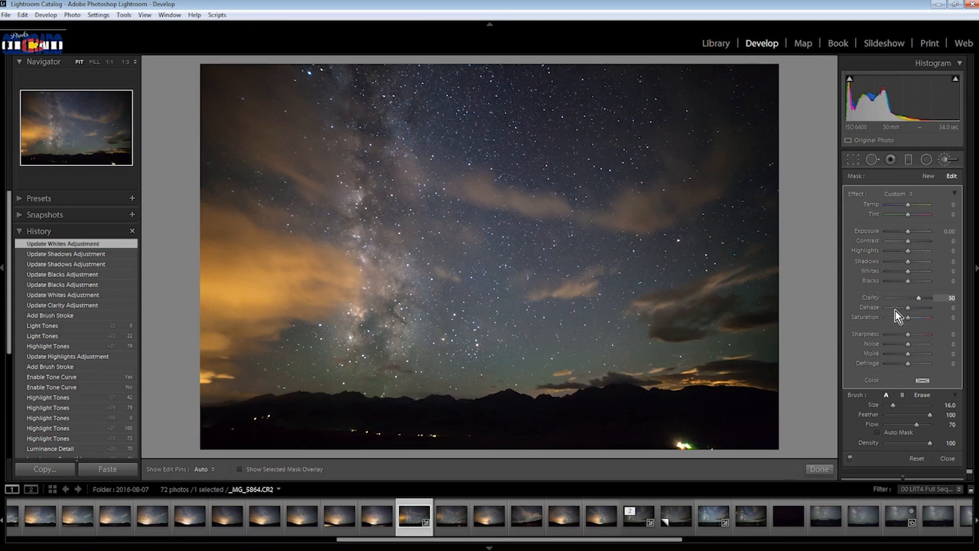
Try the Milky Way brush adjustment's Contrast at 62 and reset it to 0
{"action": "left_click_drag", "start_coordinate": [910, 242], "coordinate": [924, 241]}
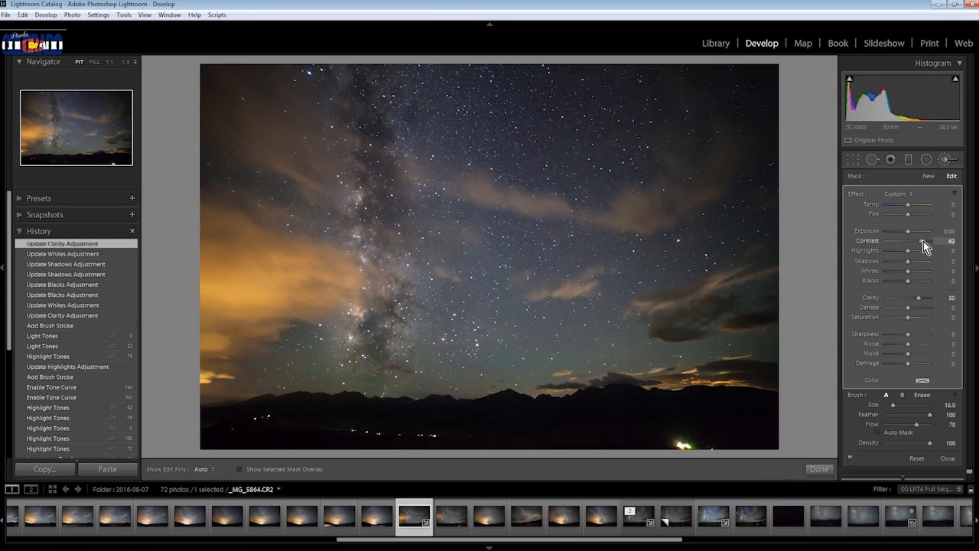
{"action": "double_click", "coordinate": [912, 242]}
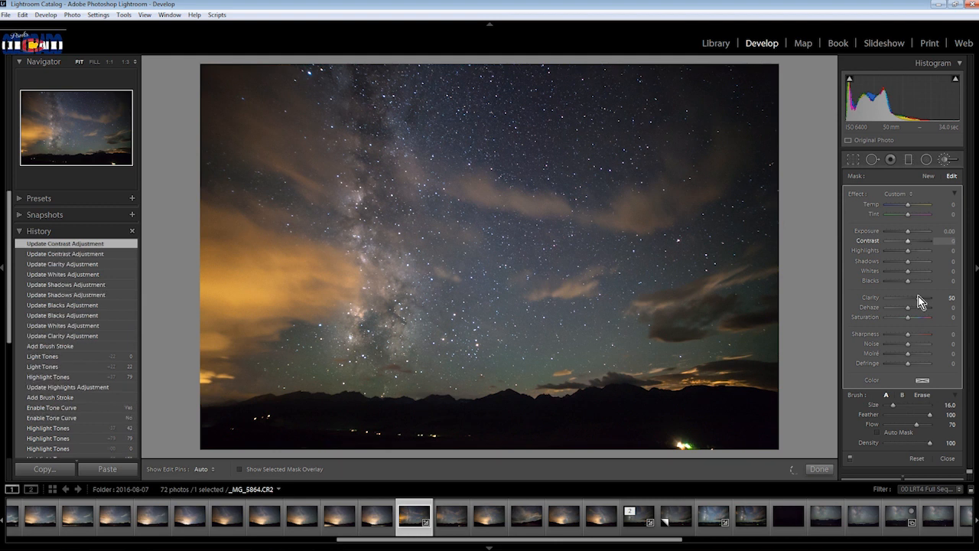